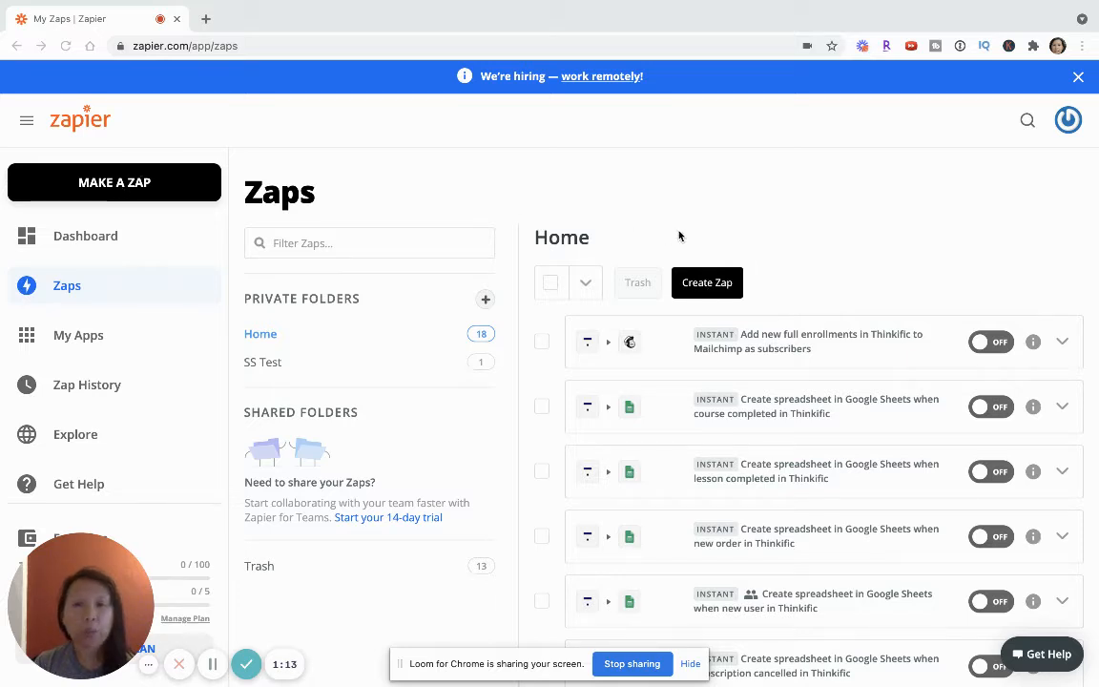
Step: Create a new Zap and choose Thinkific as its trigger app
left_click(714, 295)
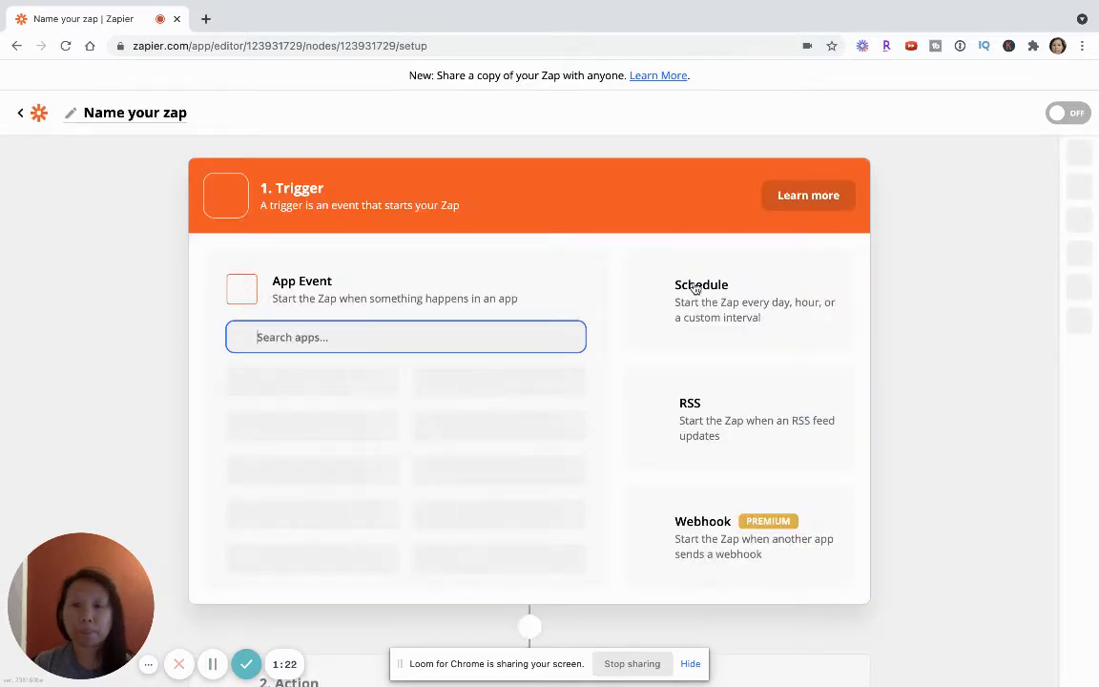
scroll(492, 273, "down", 1)
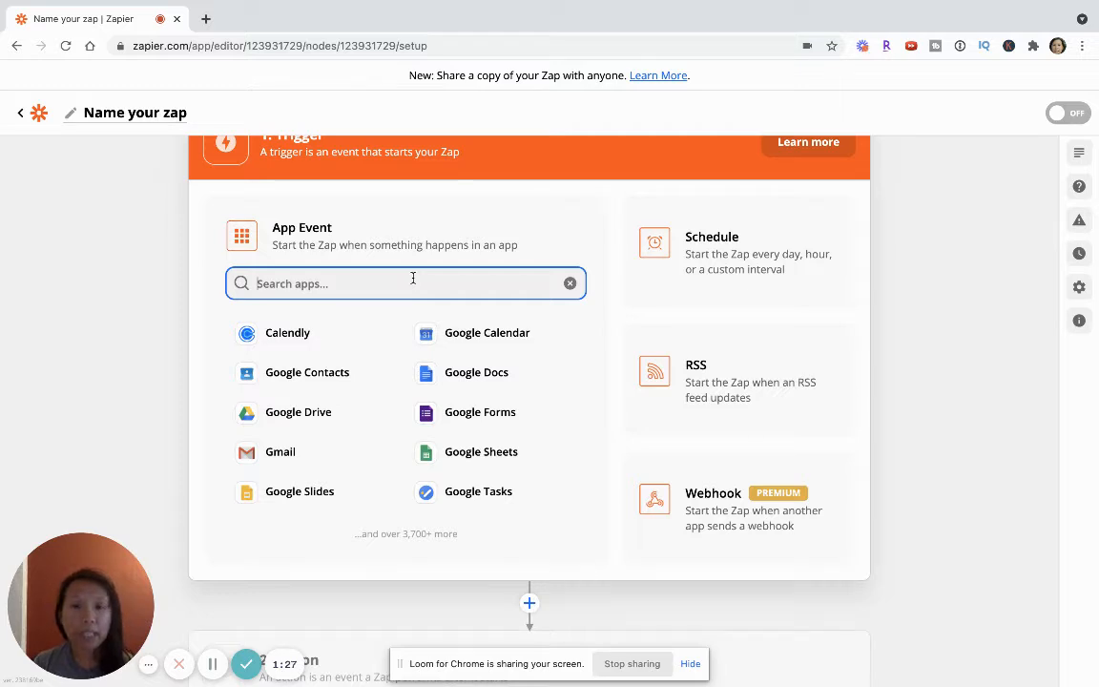
type("thinkk")
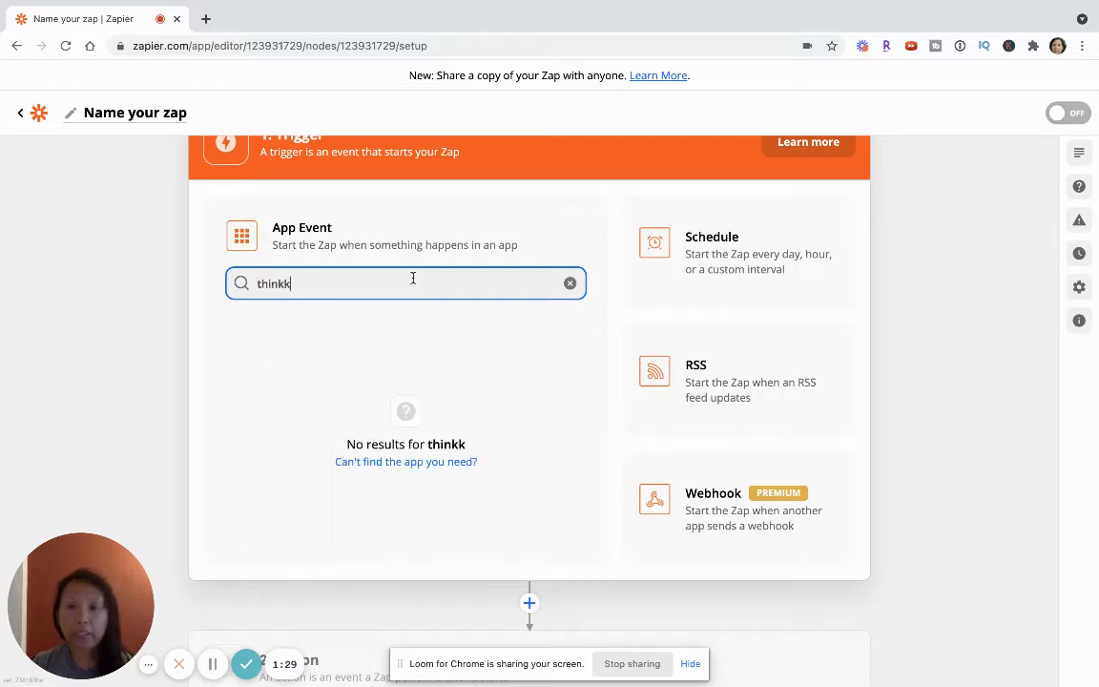
key("BackSpace")
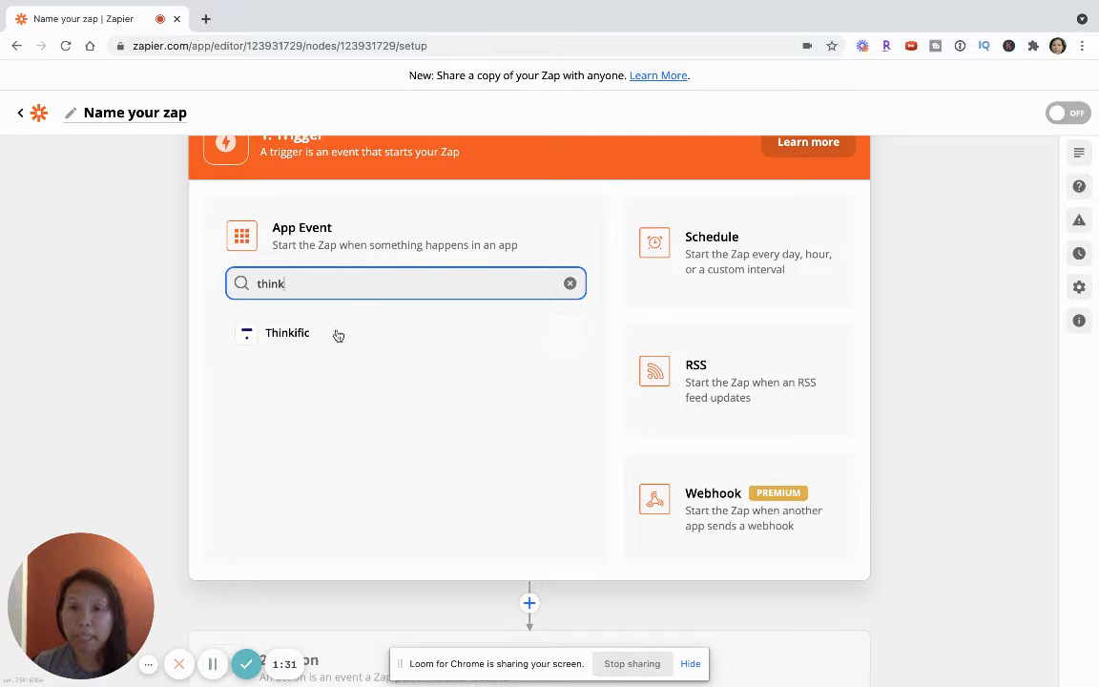
left_click(277, 332)
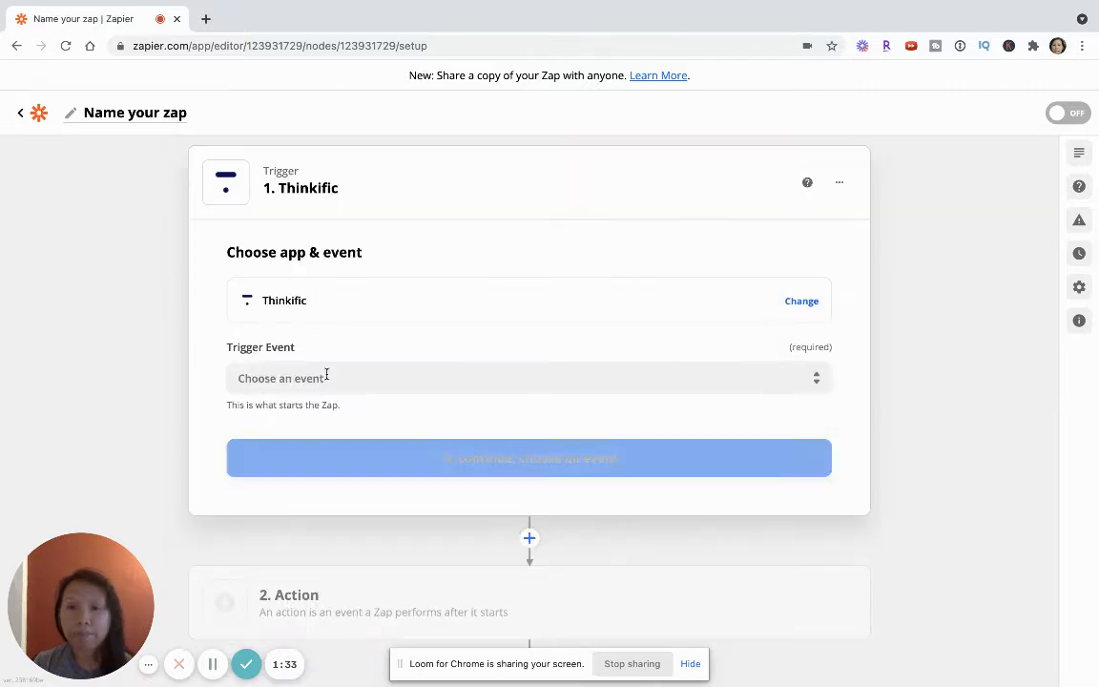
Step: Set the Thinkific trigger event to New Full Enrollment and continue to the account selection
scroll(326, 373, "down", 1)
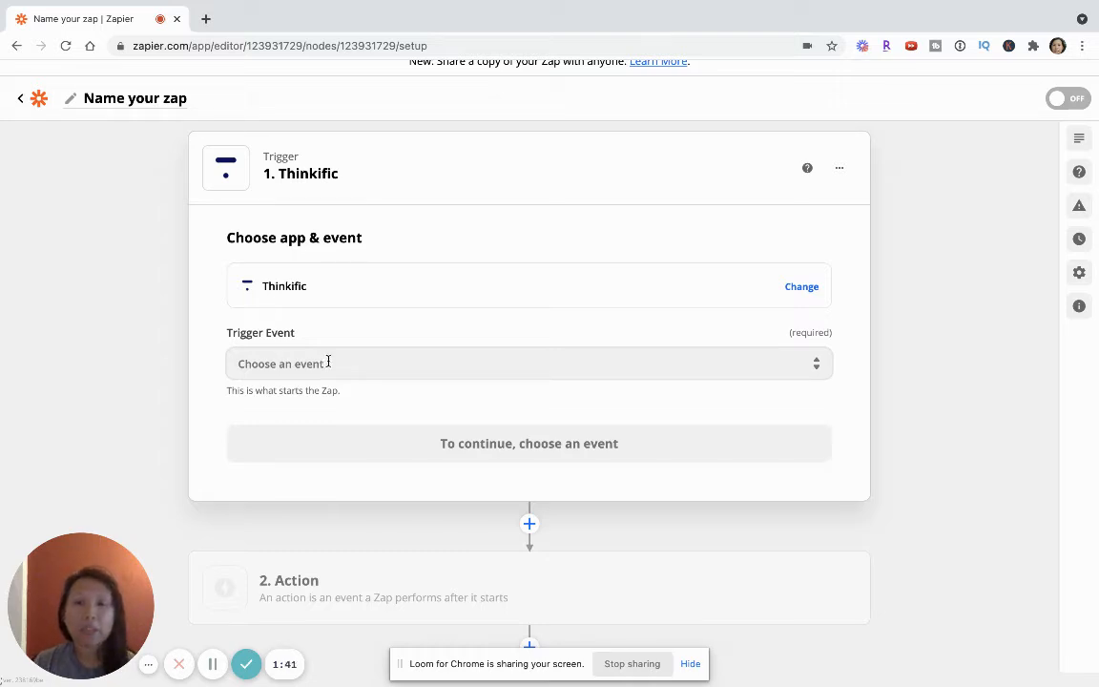
left_click(328, 363)
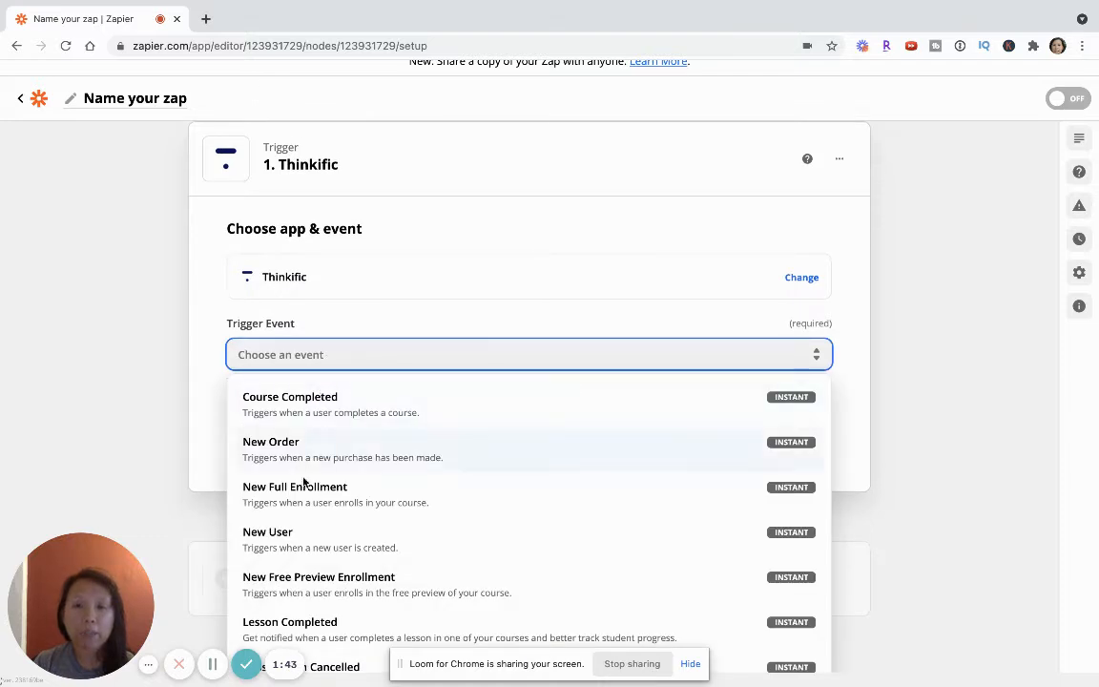
left_click(300, 490)
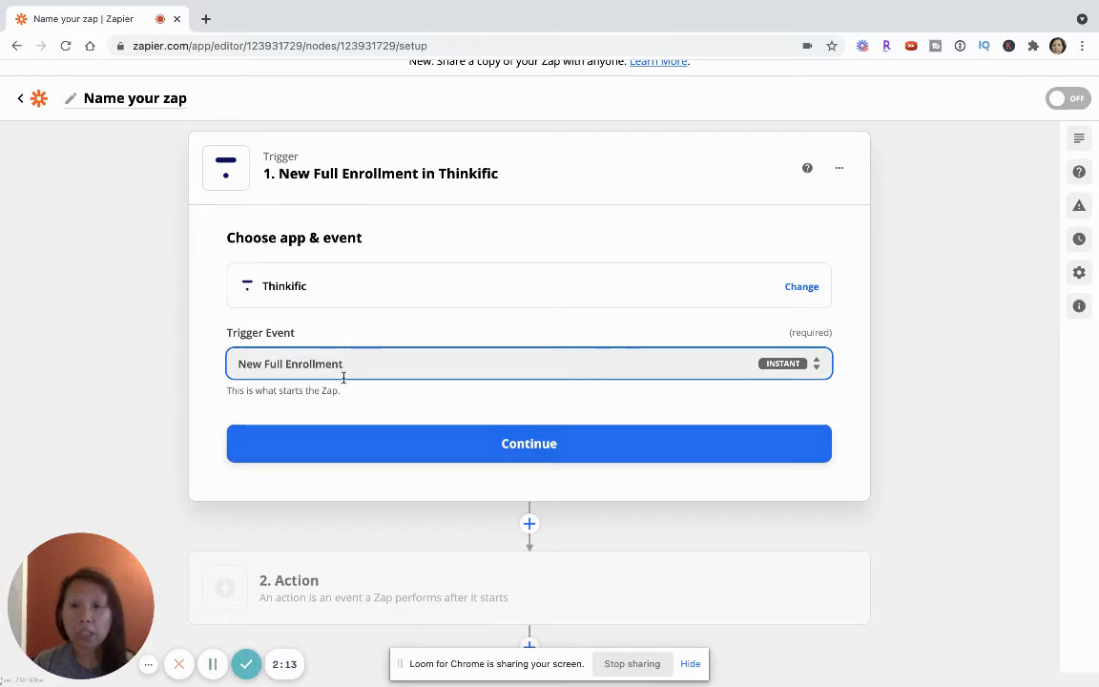
left_click(480, 443)
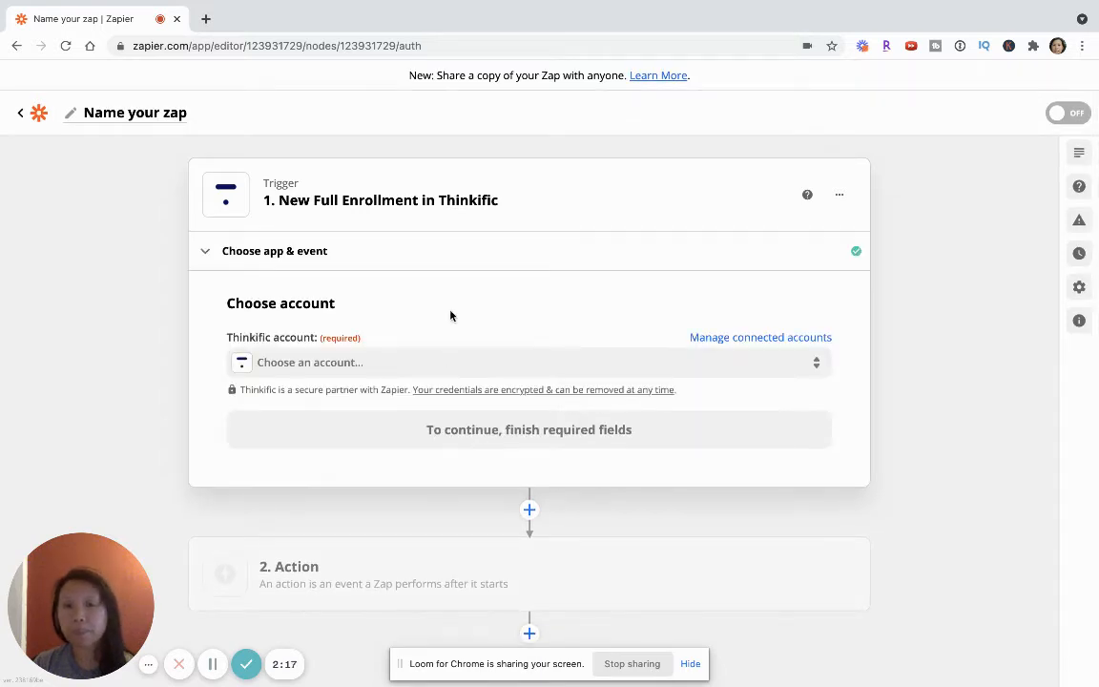
Step: Choose the connected Thinkific account for the trigger and continue to the trigger setup
scroll(450, 316, "down", 1)
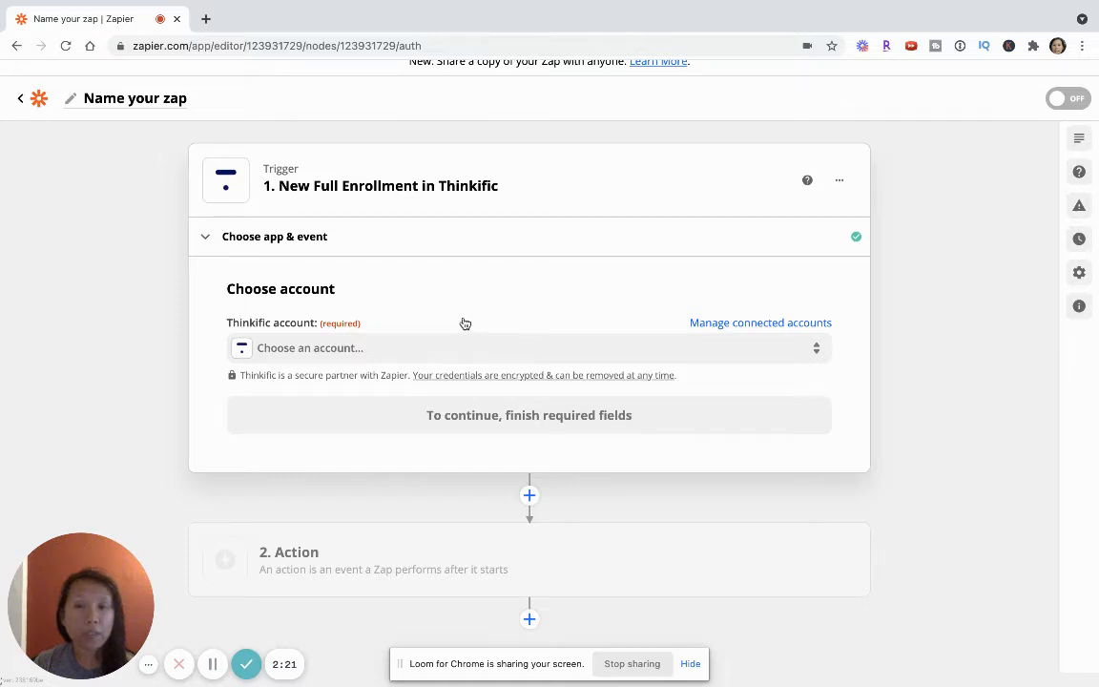
left_click(326, 348)
left_click(292, 480)
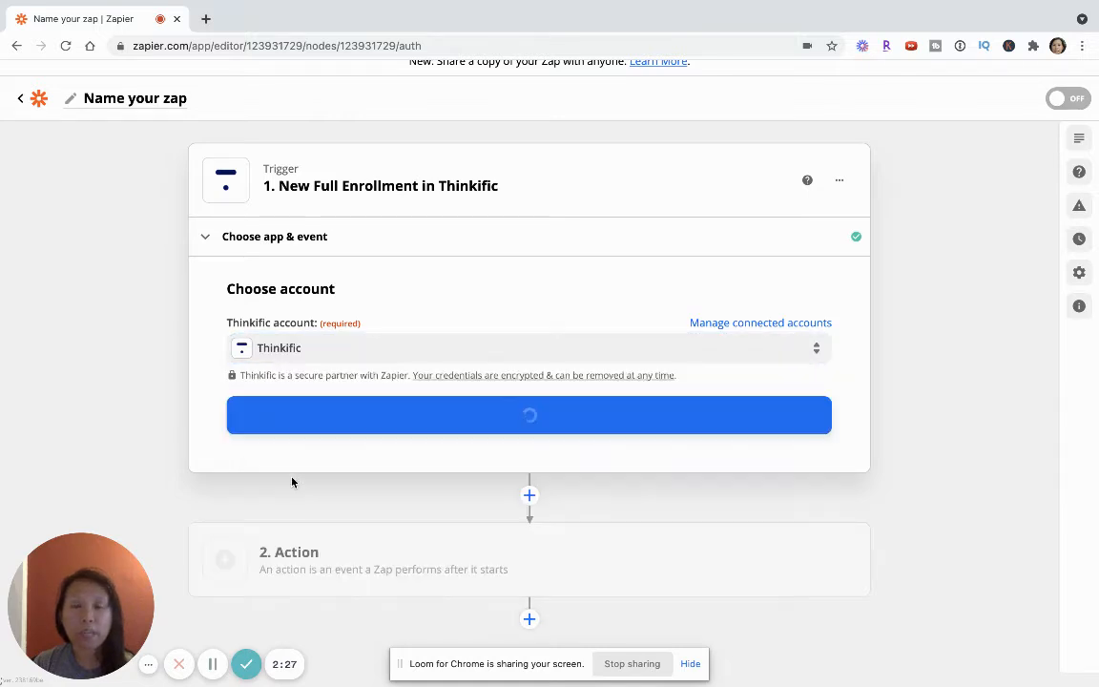
left_click(396, 420)
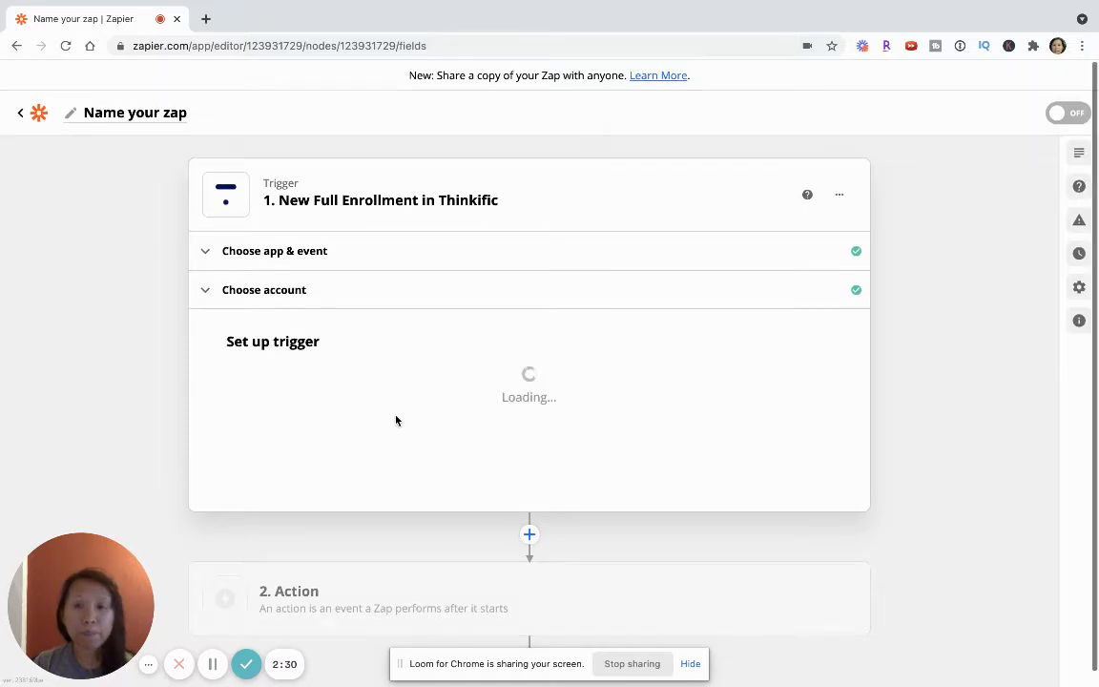
Step: Limit the trigger to the course All About Instructional Design and continue to the trigger test
scroll(398, 418, "down", 1)
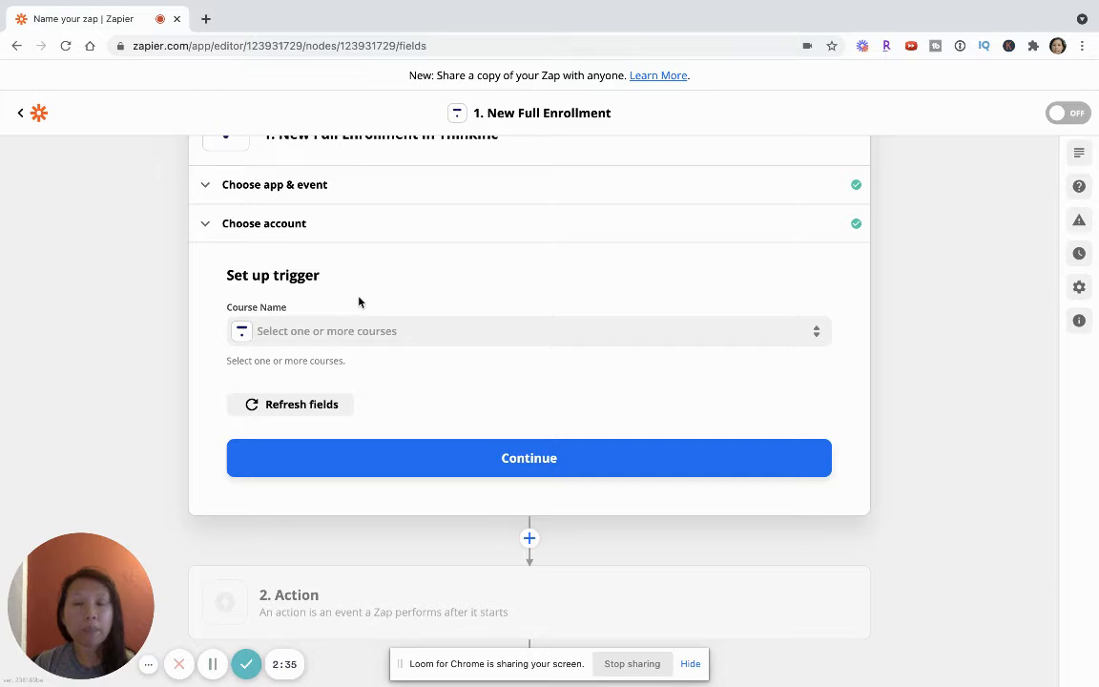
left_click(308, 334)
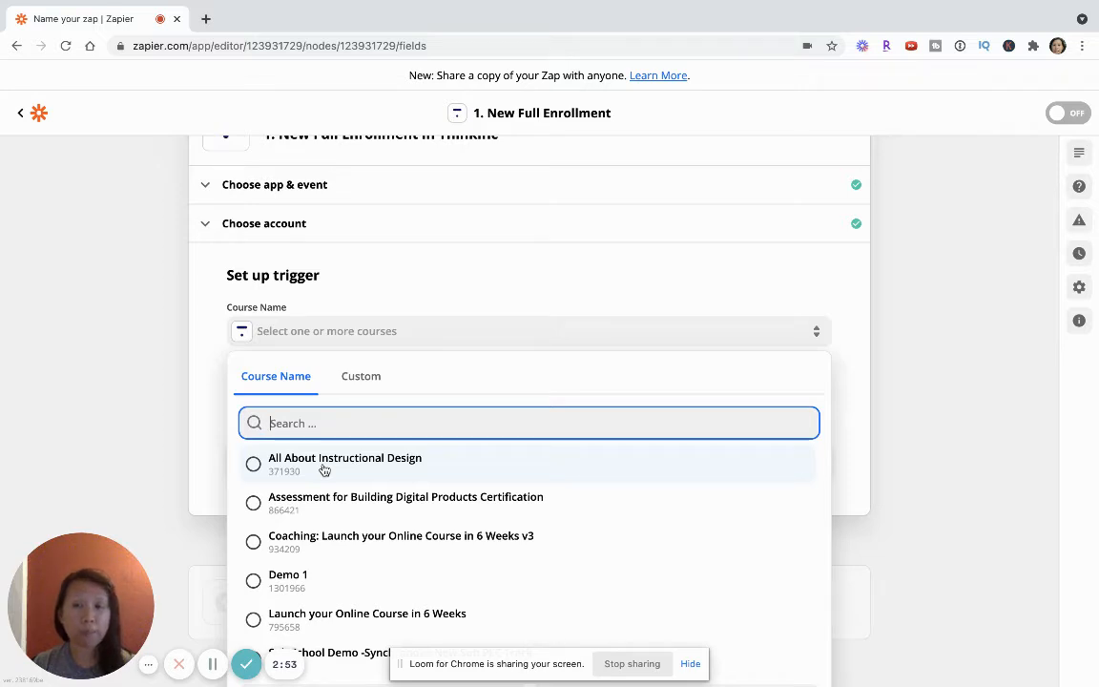
left_click(290, 463)
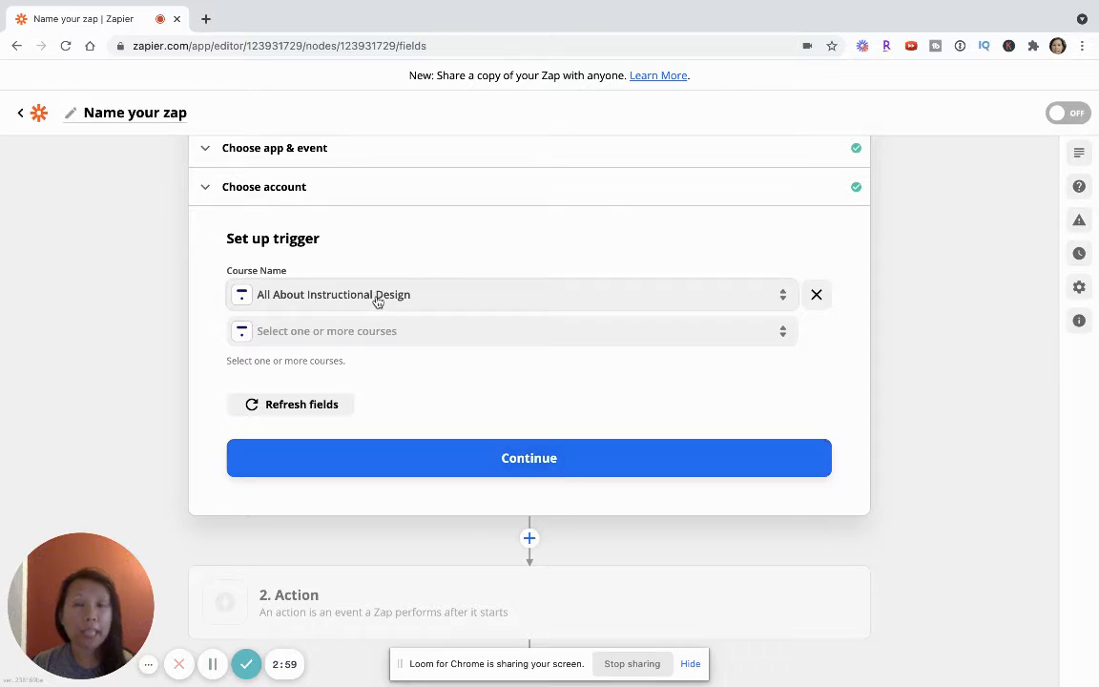
left_click(479, 467)
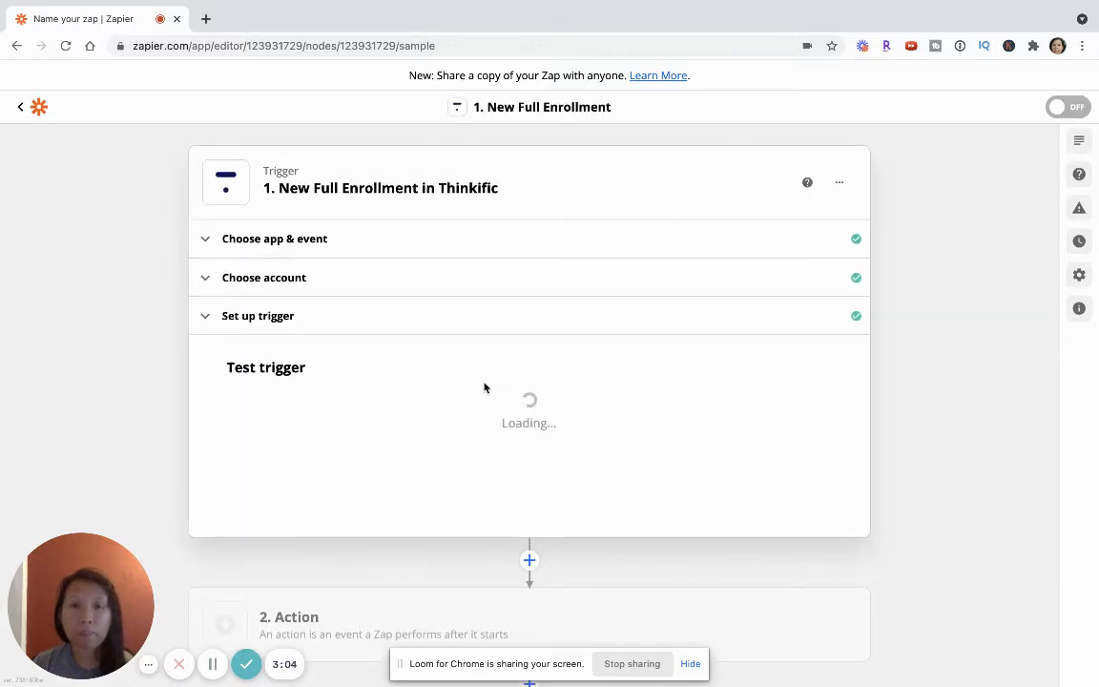
Step: Test the New Full Enrollment trigger and continue to the action step with the sample enrollment
scroll(457, 377, "down", 3)
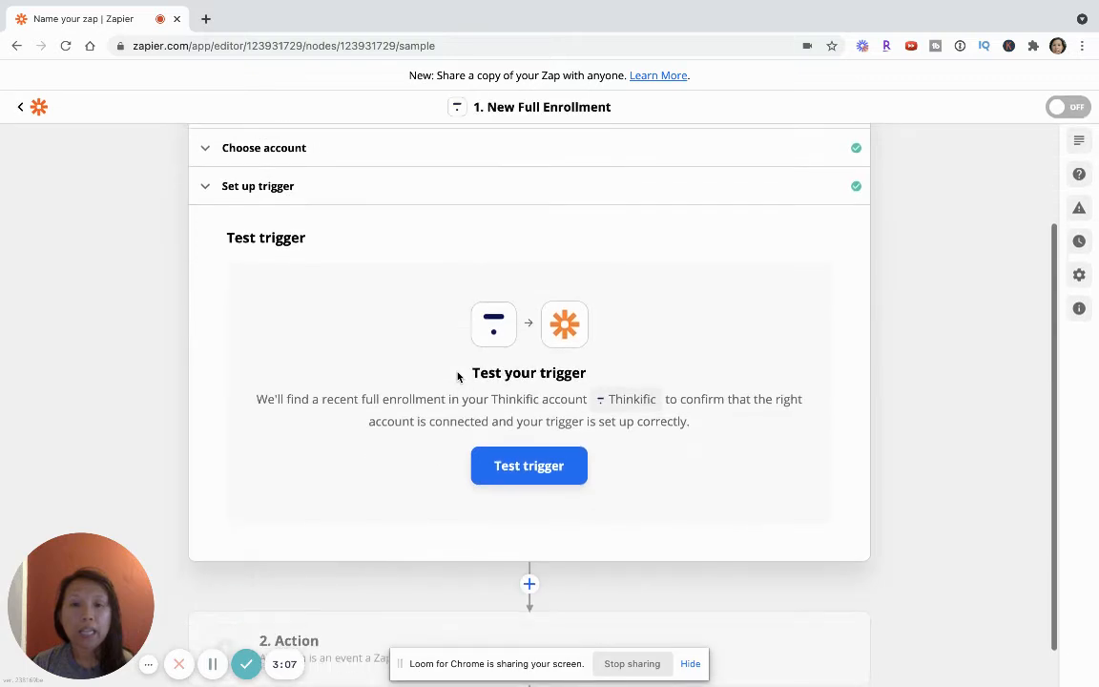
left_click(520, 473)
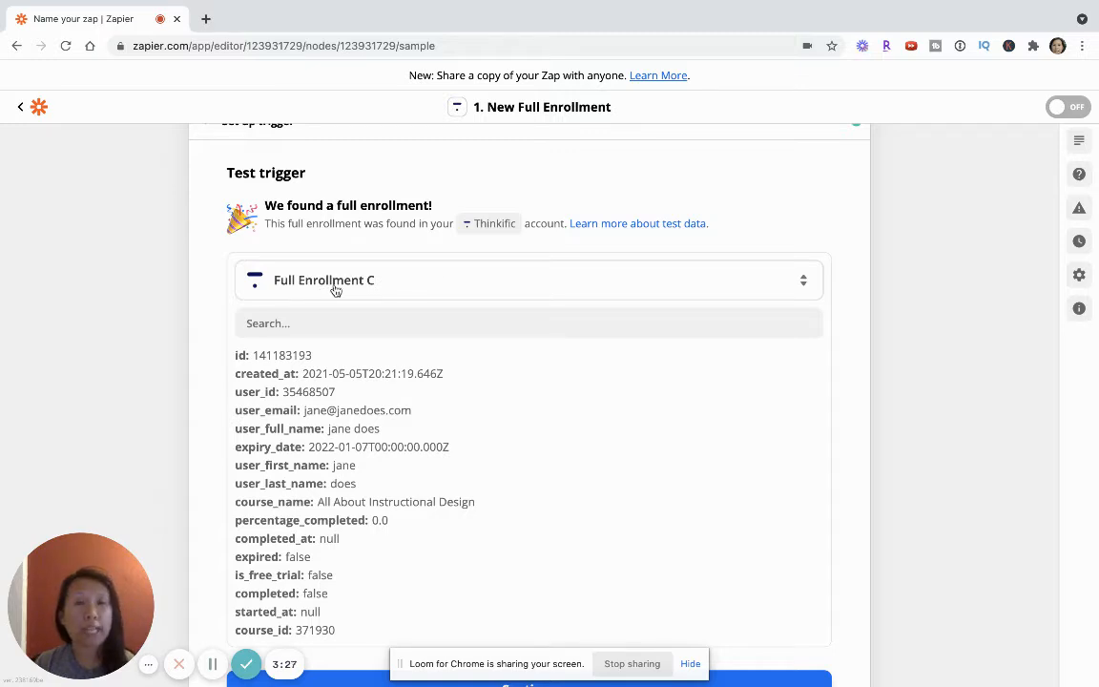
scroll(333, 318, "down", 2)
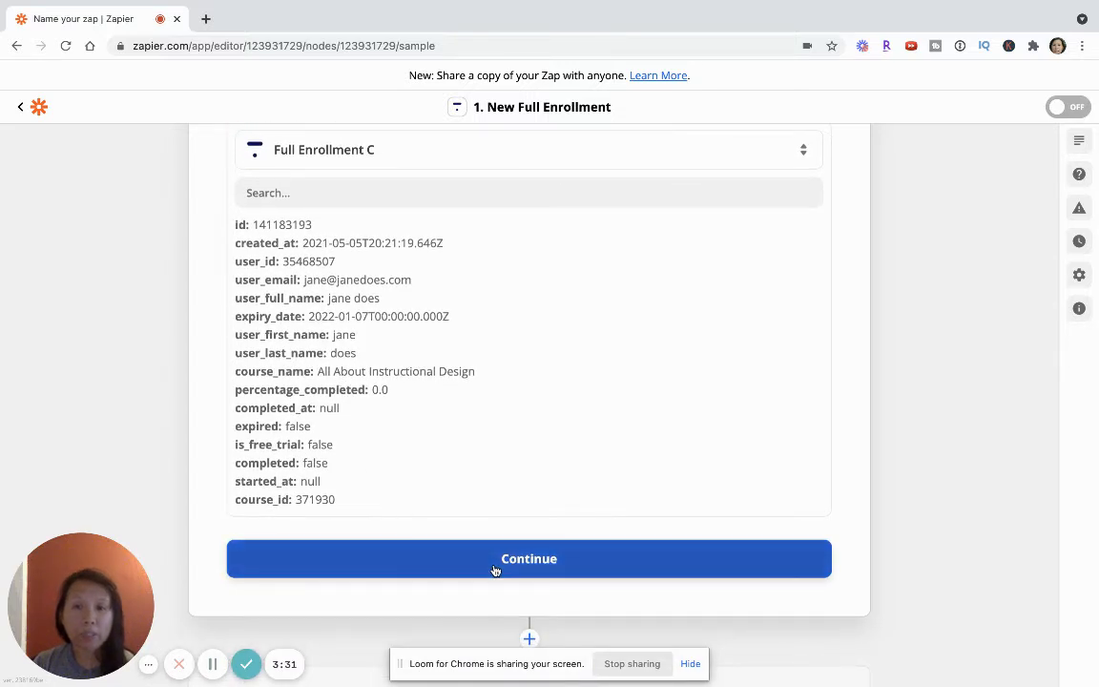
left_click(494, 569)
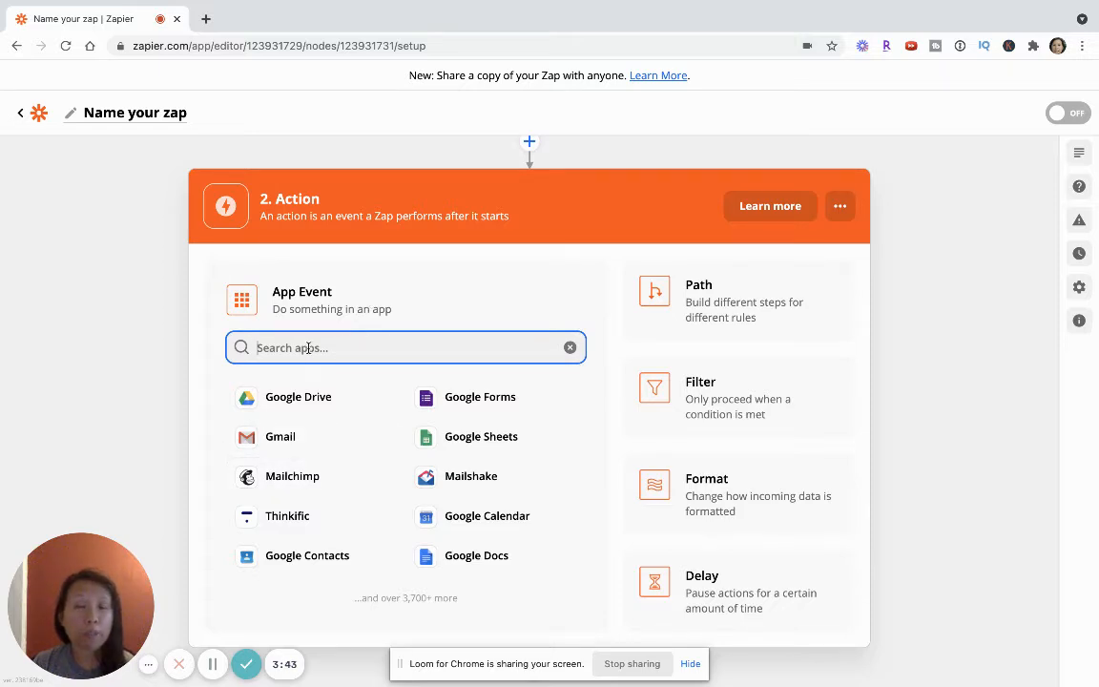
Step: Choose Mailchimp as the action app with the Add/Update Subscriber event and continue
type("mail")
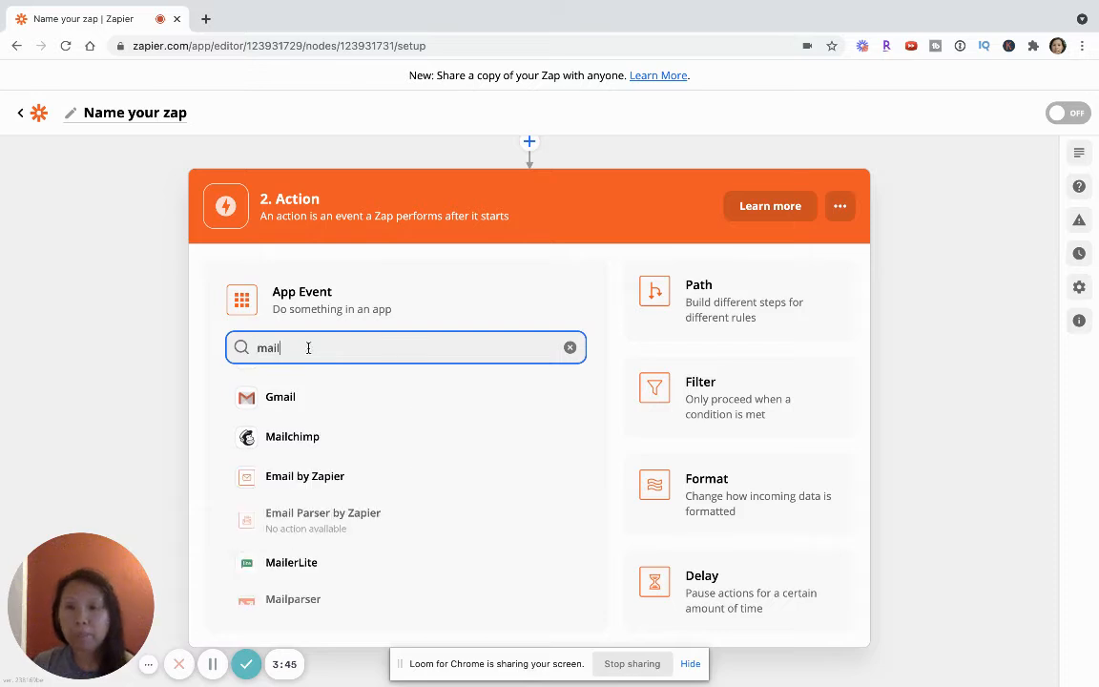
left_click(276, 440)
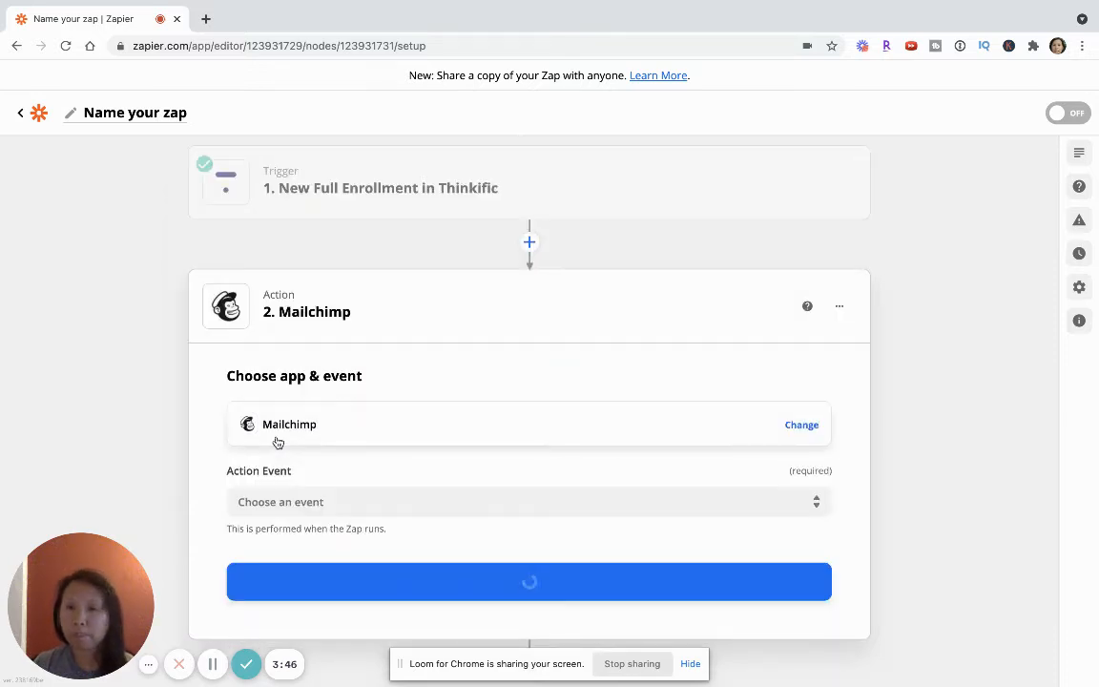
scroll(364, 378, "down", 1)
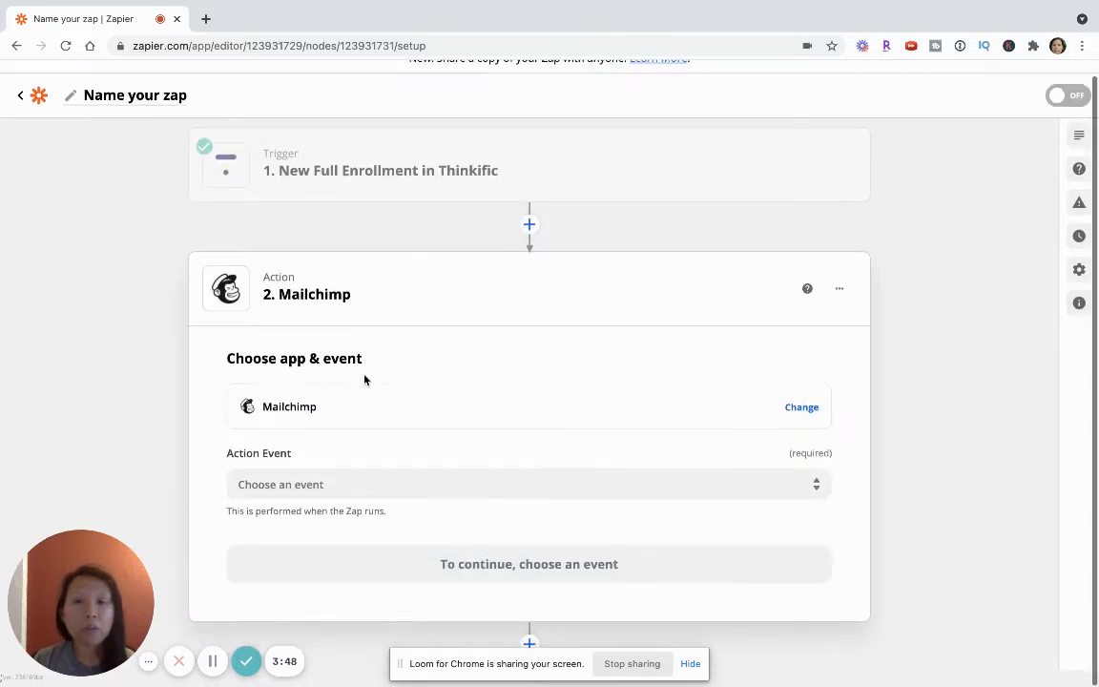
left_click(321, 488)
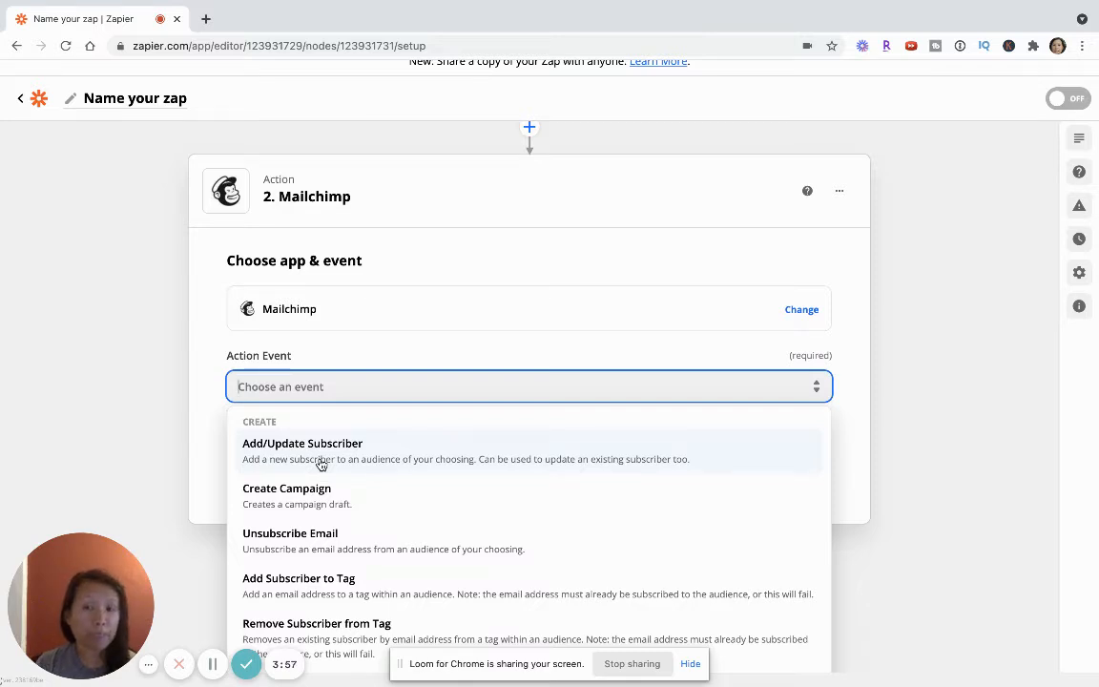
left_click(322, 465)
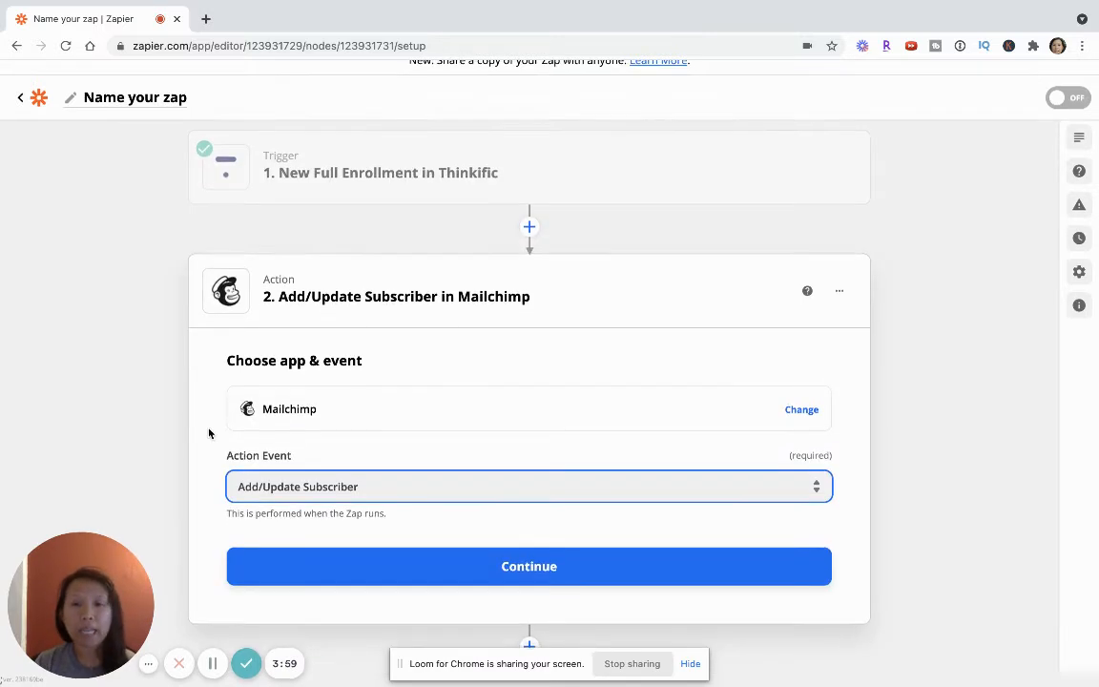
left_click(434, 570)
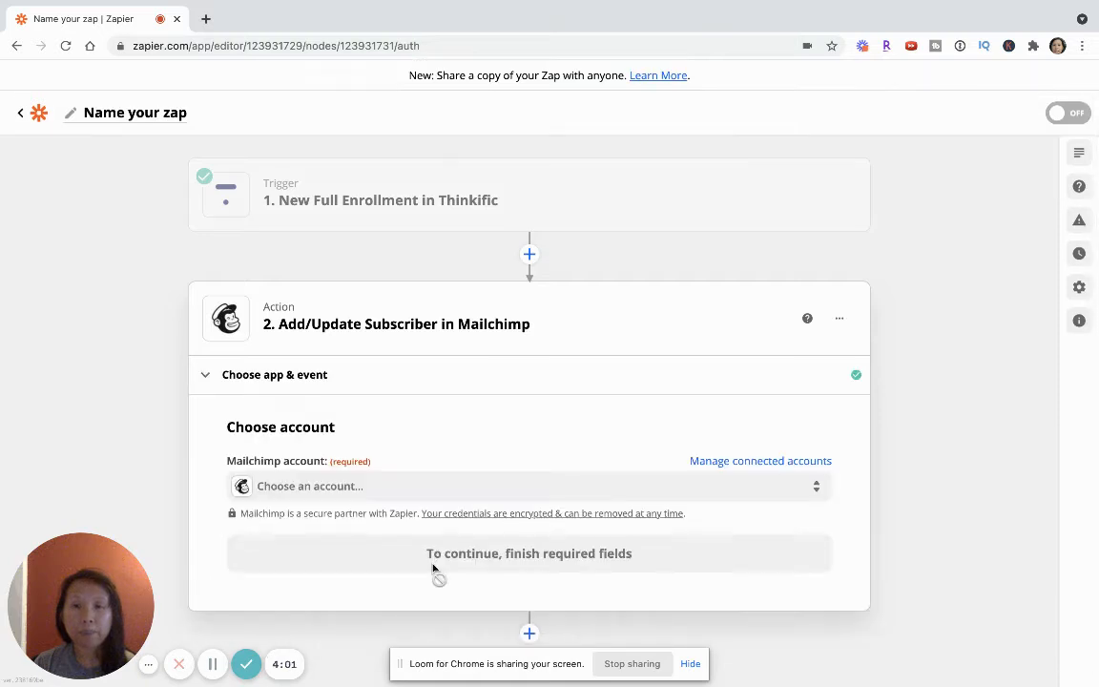
Step: Select the Mailchimp Engineering Course Creation account for the action and continue to the action setup
left_click(338, 472)
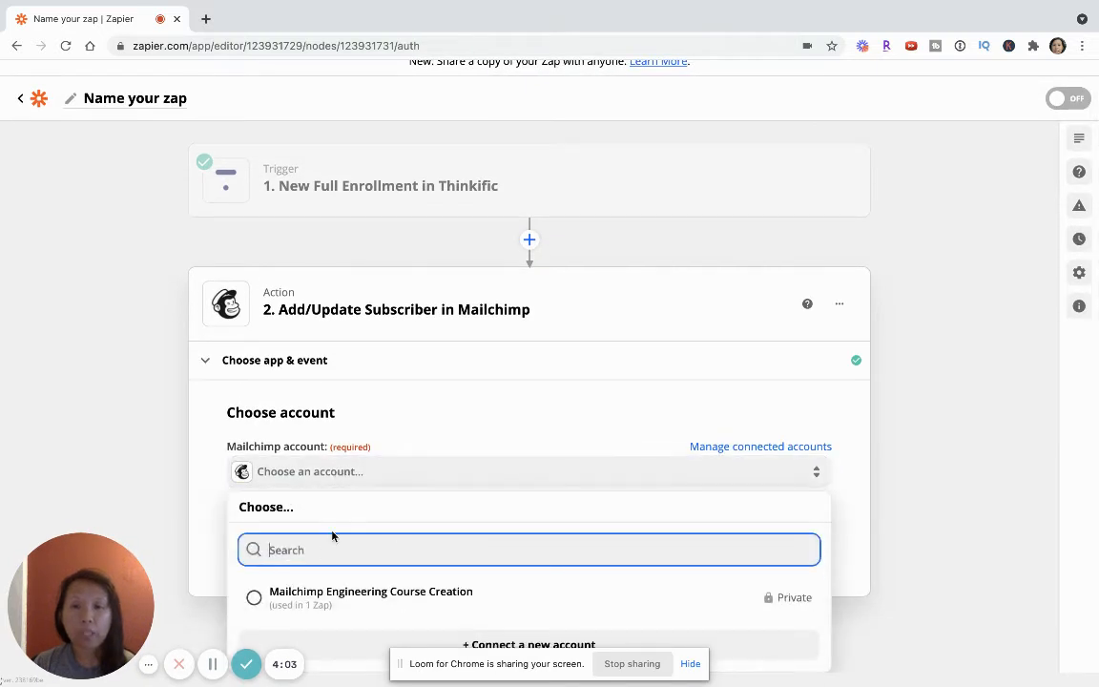
left_click(315, 596)
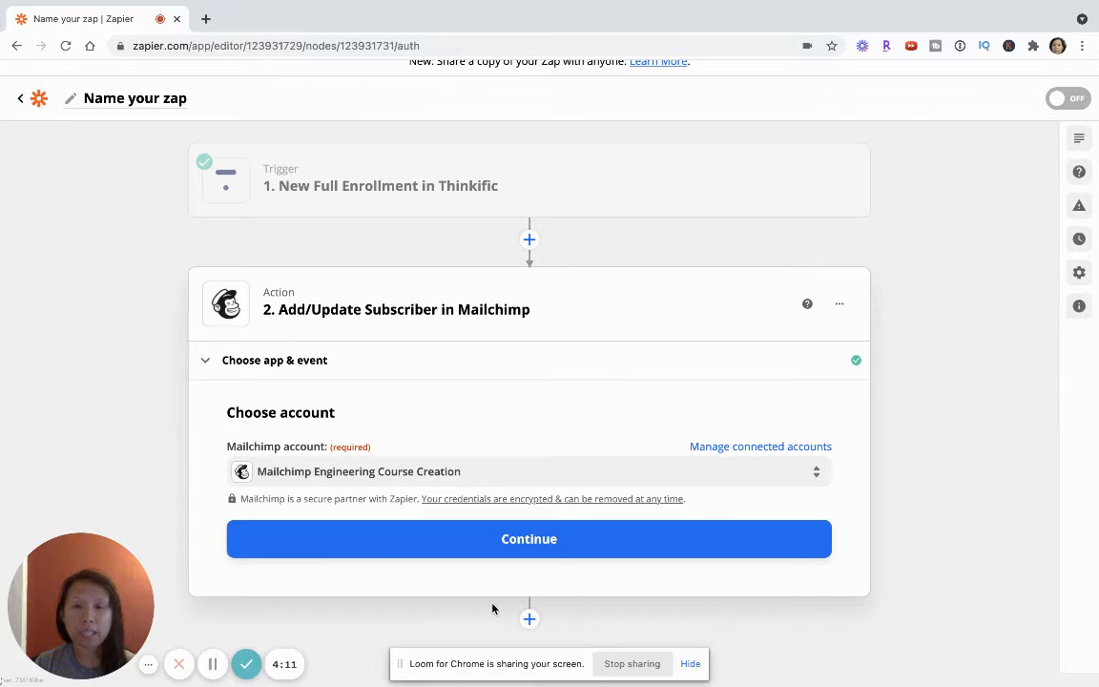
left_click(507, 545)
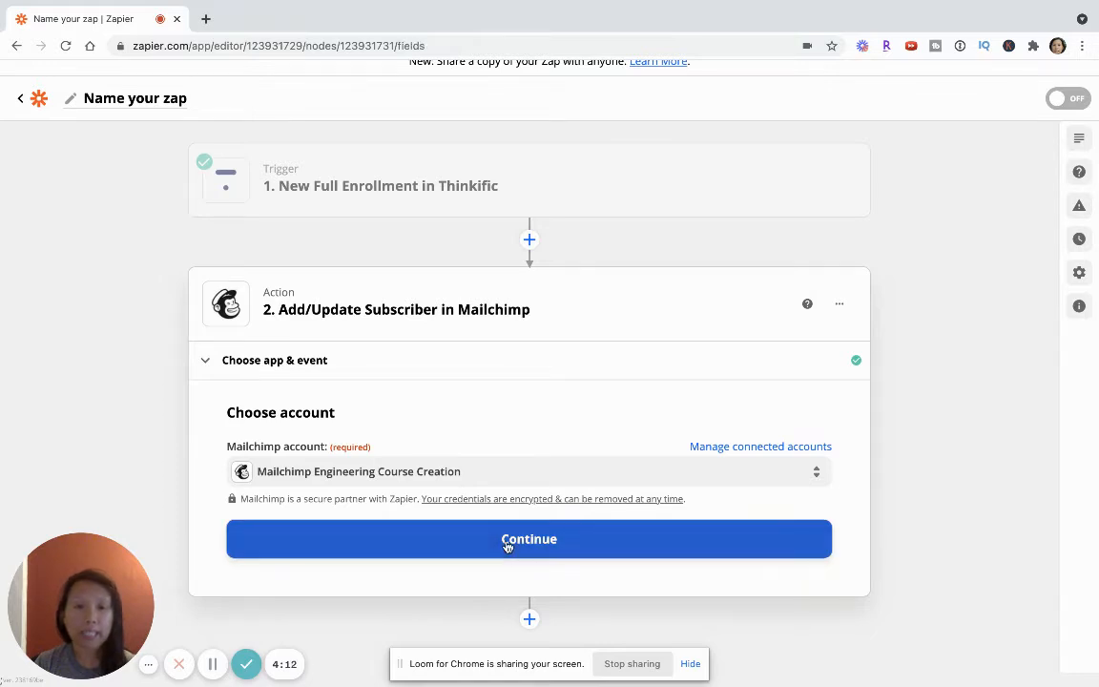
left_click(507, 540)
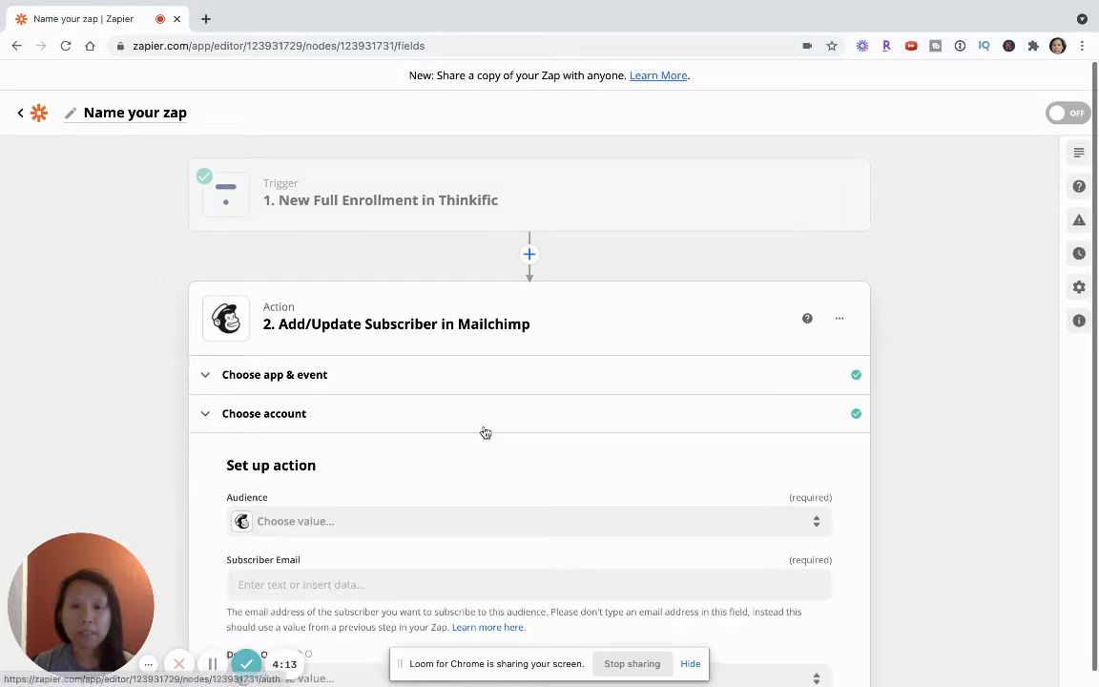
Step: Set the Mailchimp action's audience to Learning Design for Product Development
scroll(485, 432, "down", 2)
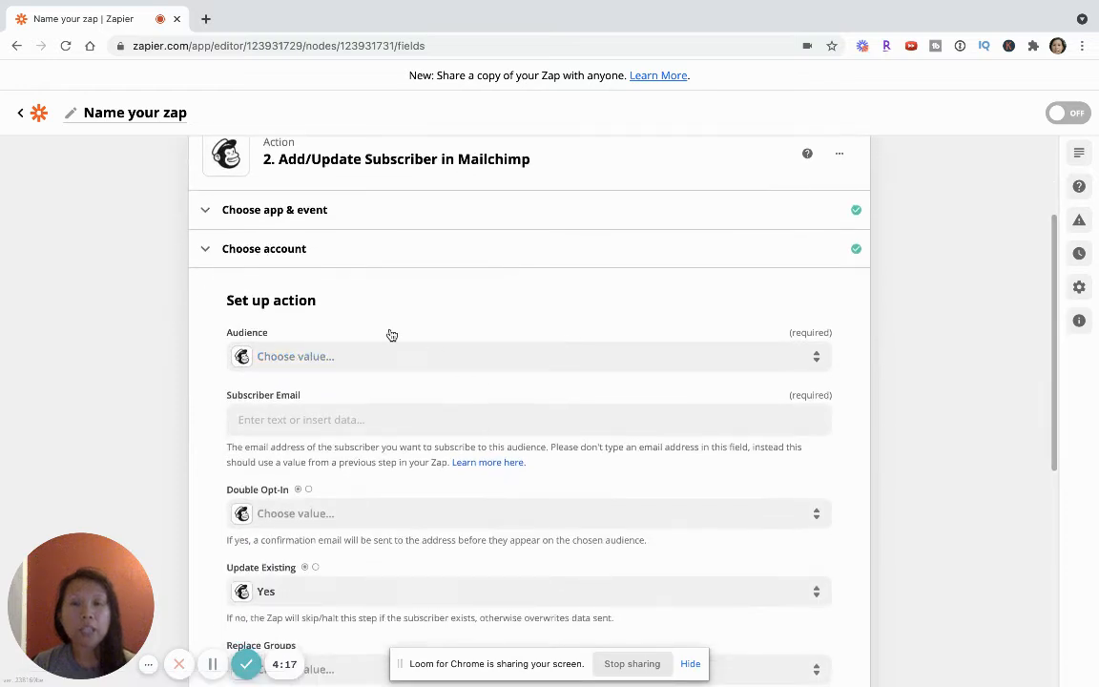
scroll(389, 315, "down", 2)
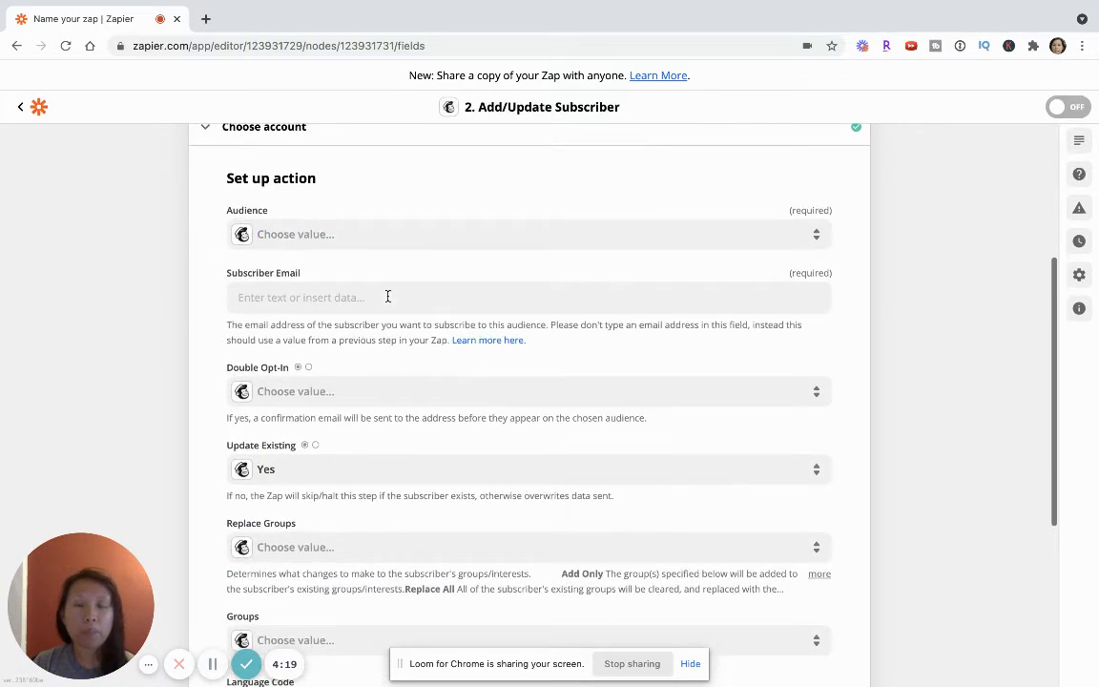
left_click(268, 237)
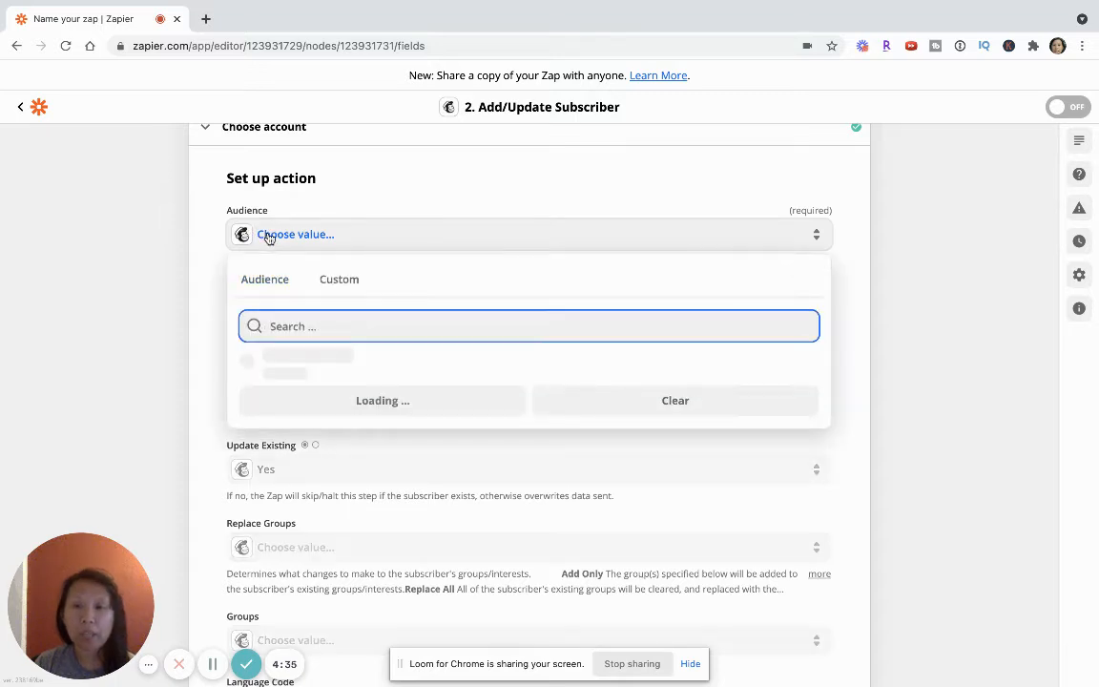
left_click(296, 372)
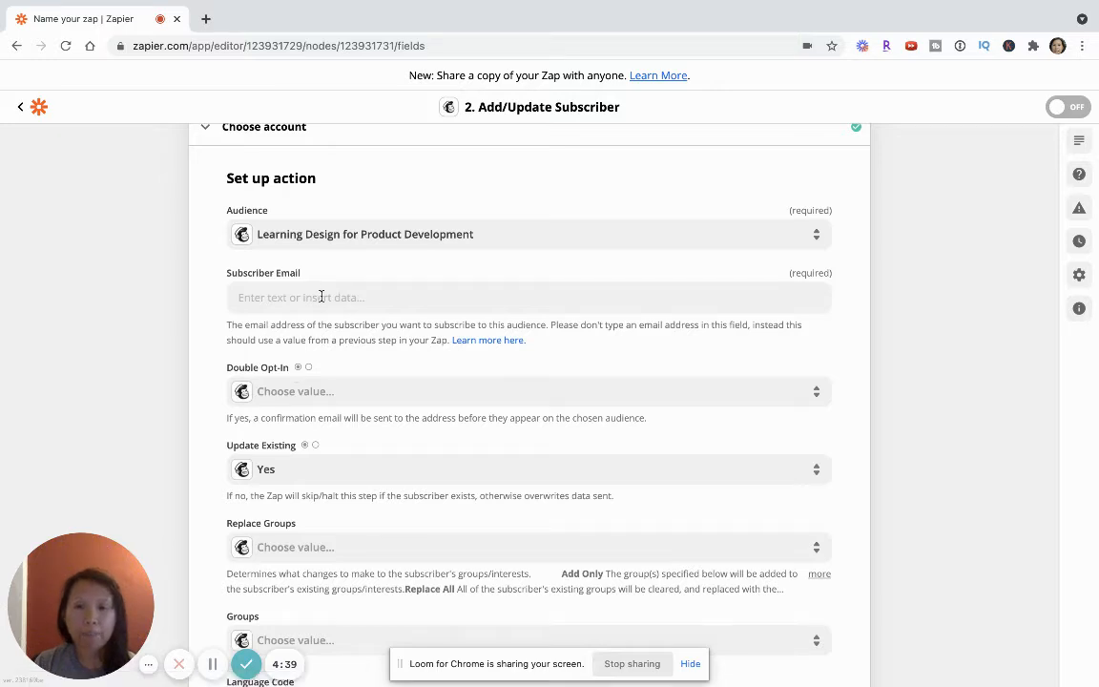
scroll(322, 300, "down", 1)
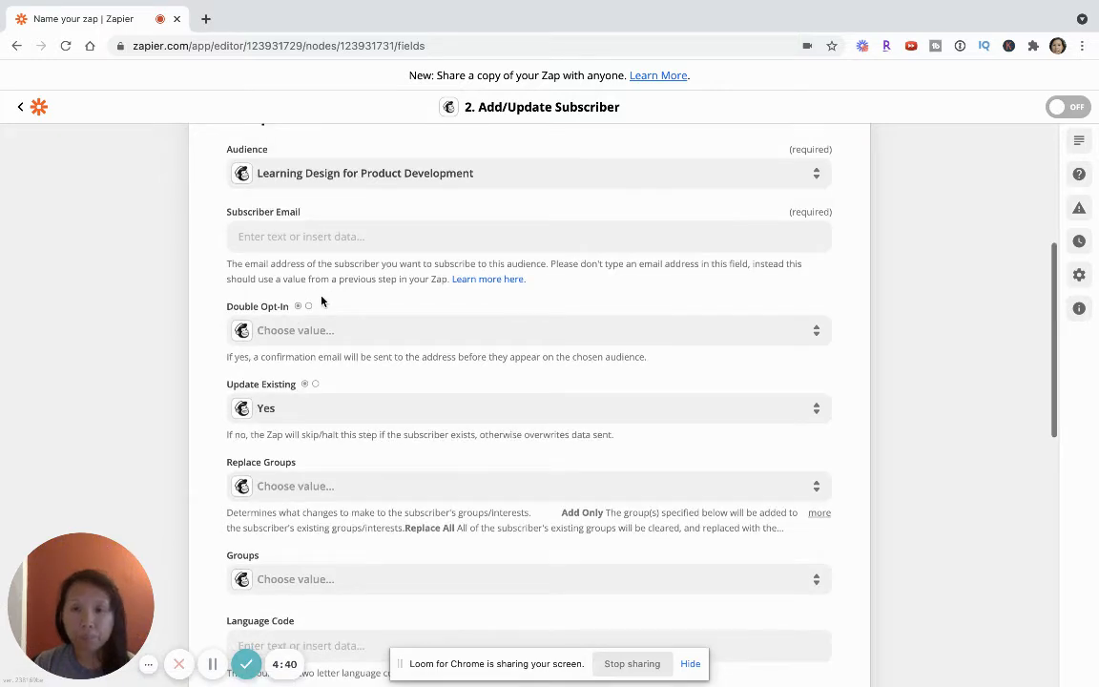
Step: Map the Subscriber Email field to the User Email value from the Thinkific New Full Enrollment trigger
left_click(270, 236)
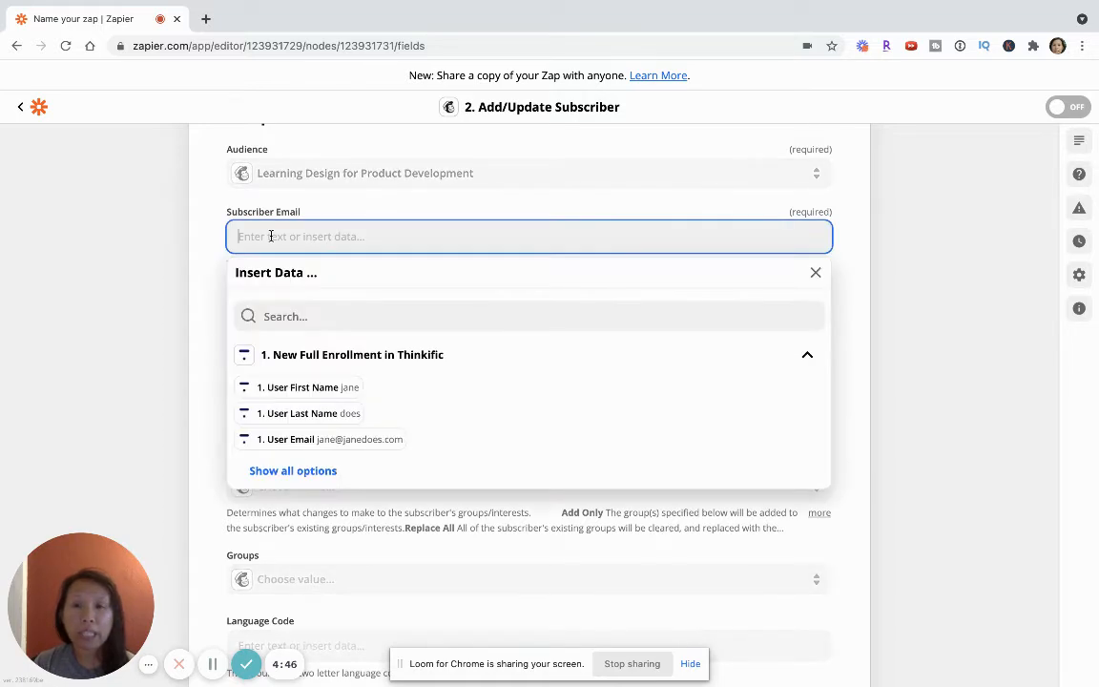
left_click(302, 448)
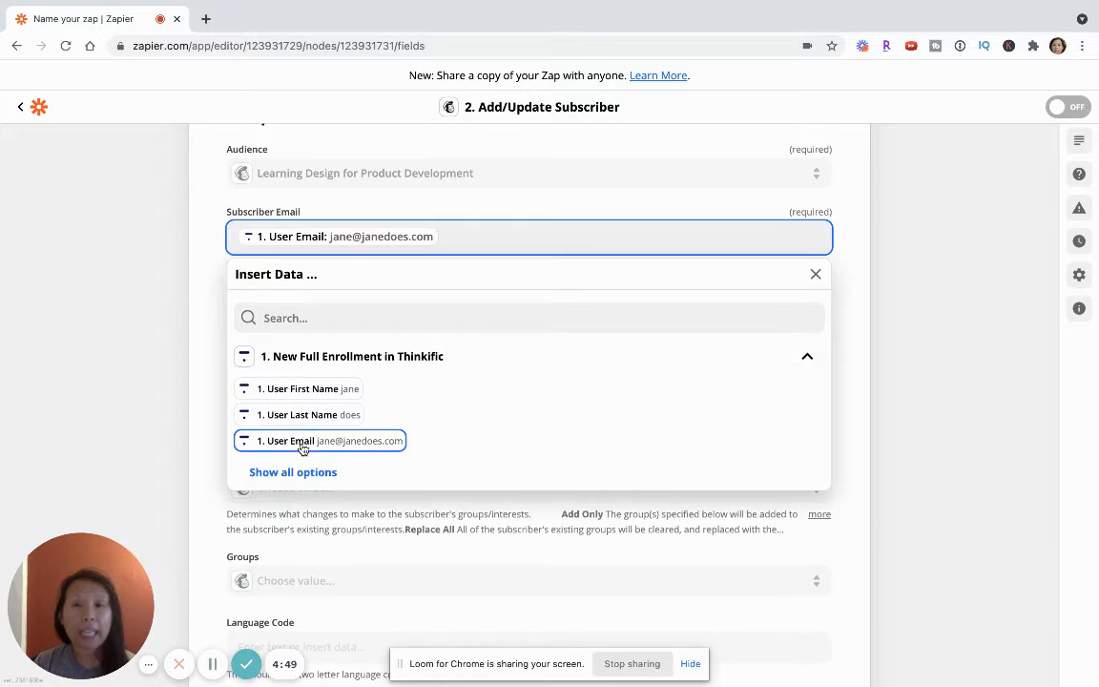
left_click(184, 291)
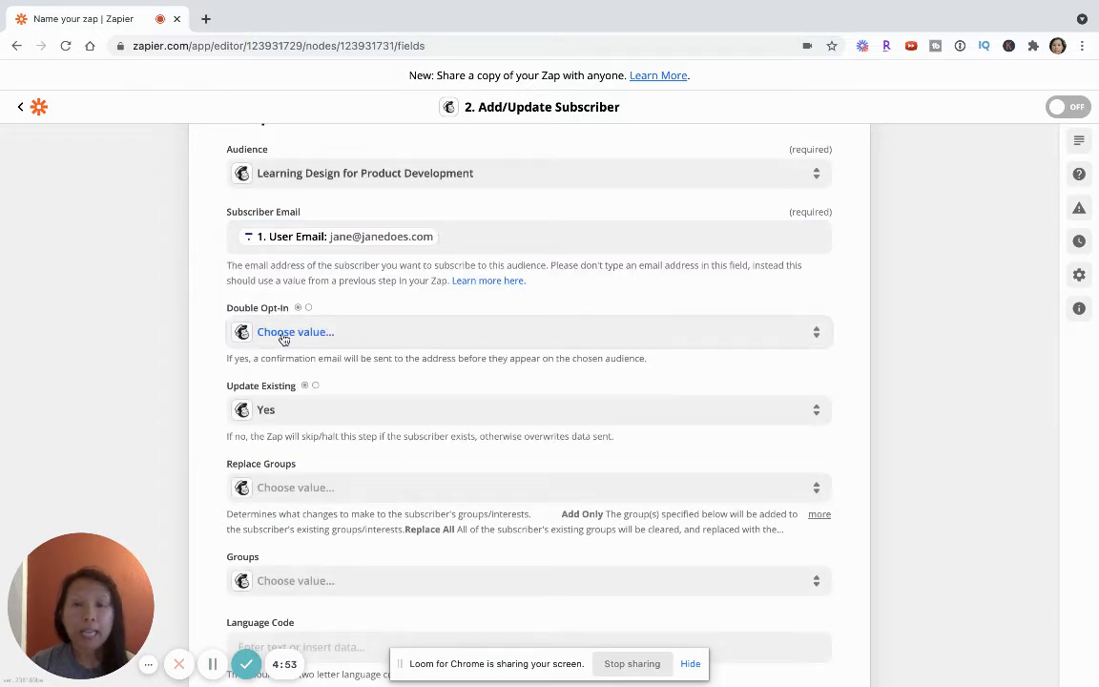
Step: Set Double Opt-In to True and choose Yes for Update Existing in the Mailchimp action
scroll(256, 317, "down", 1)
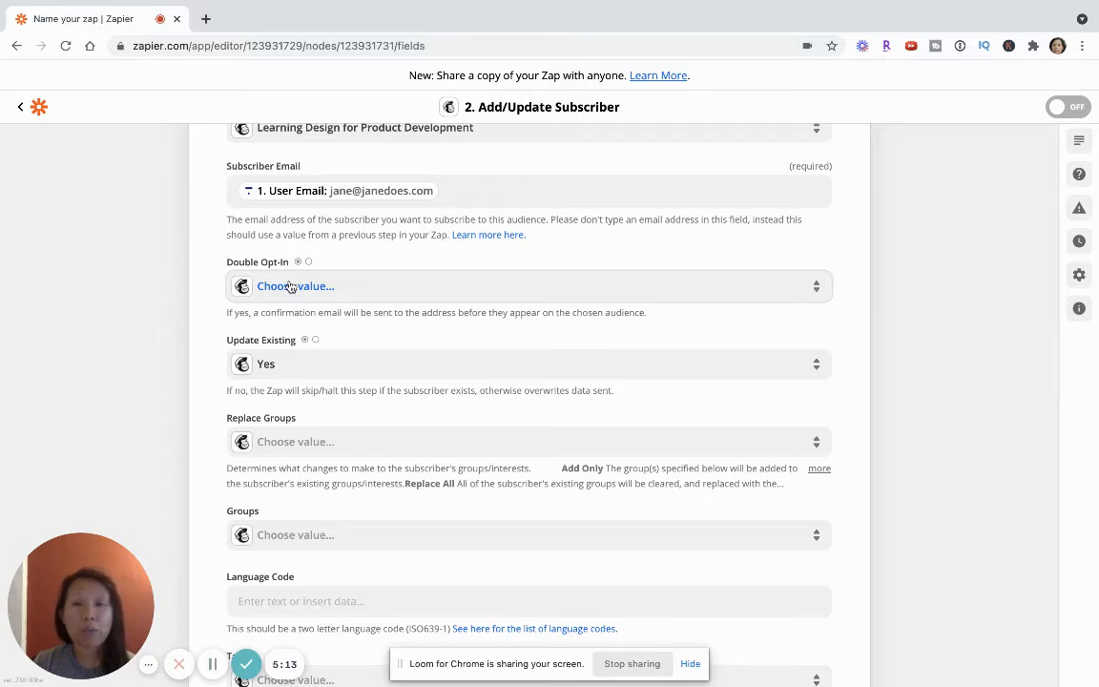
left_click(290, 286)
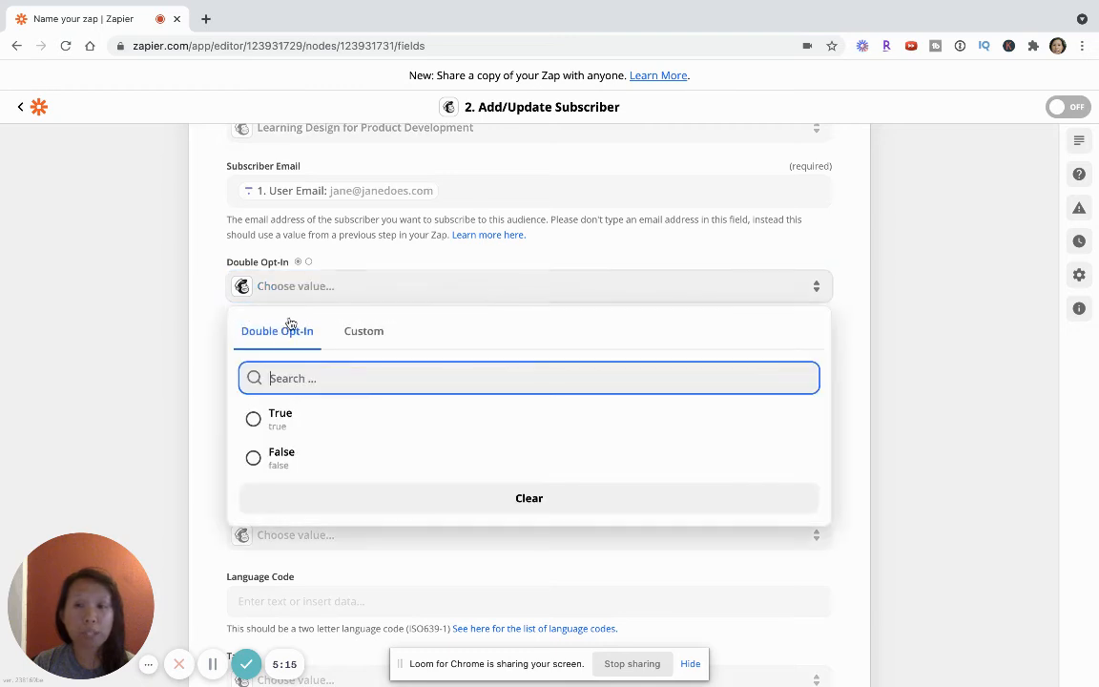
left_click(275, 413)
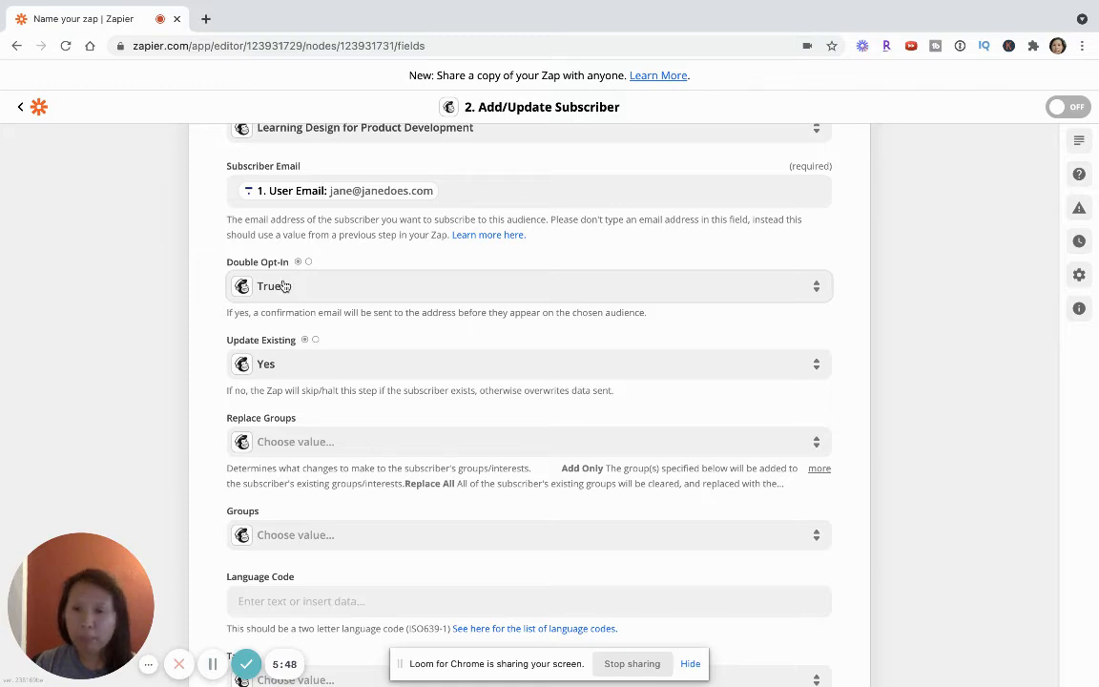
scroll(331, 323, "down", 1)
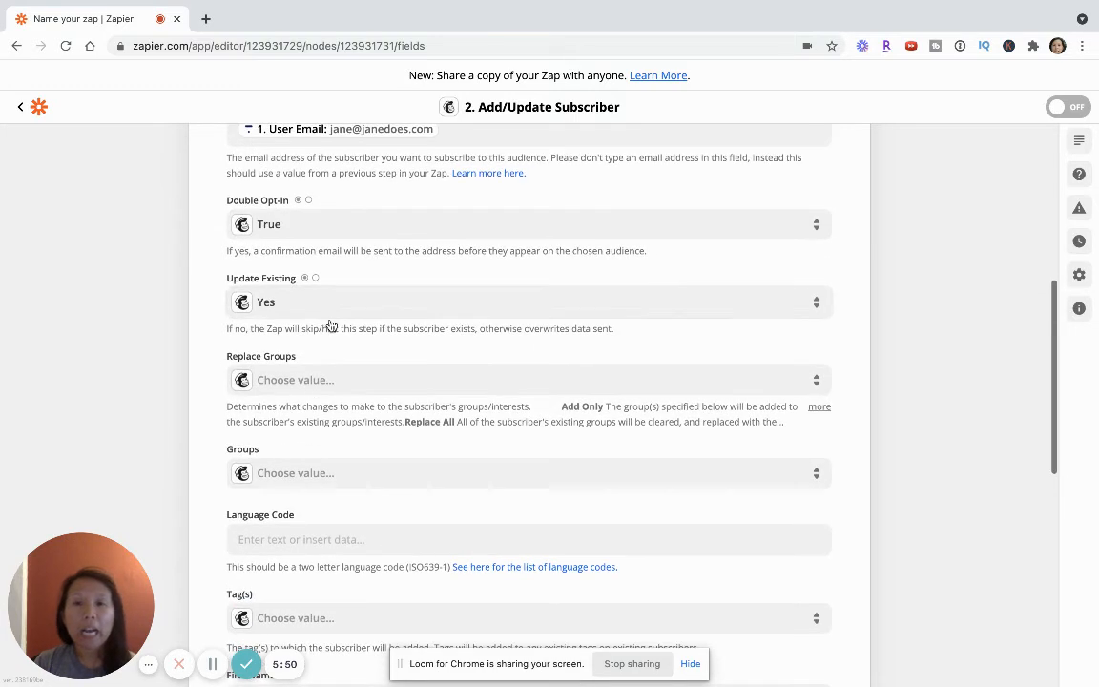
left_click(275, 309)
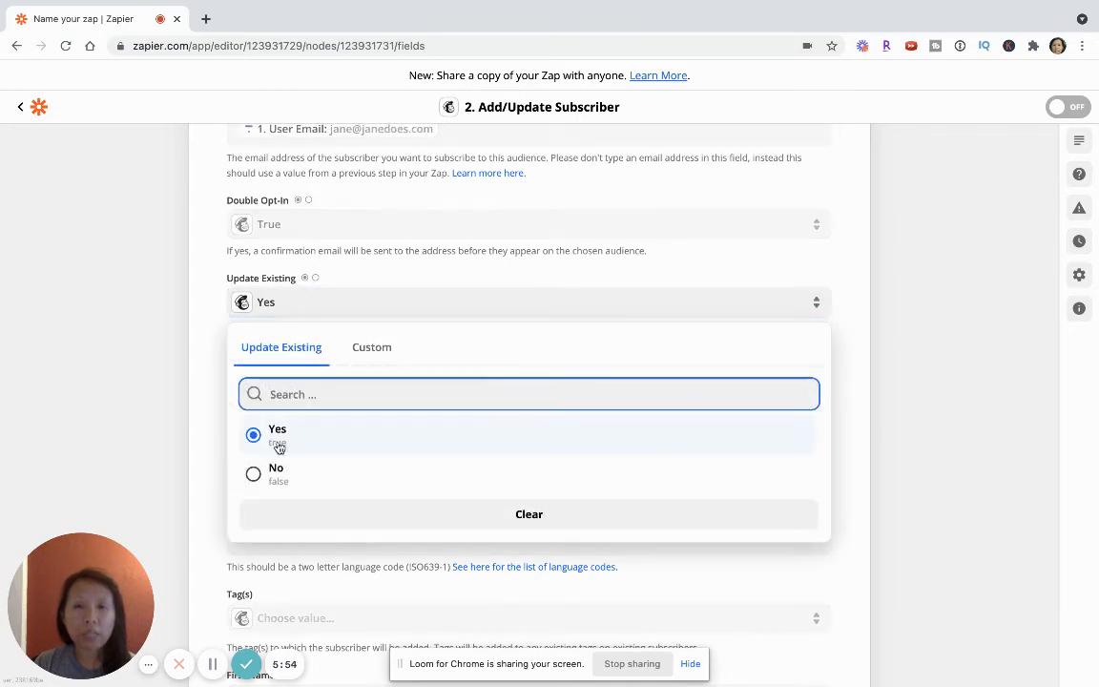
left_click(277, 434)
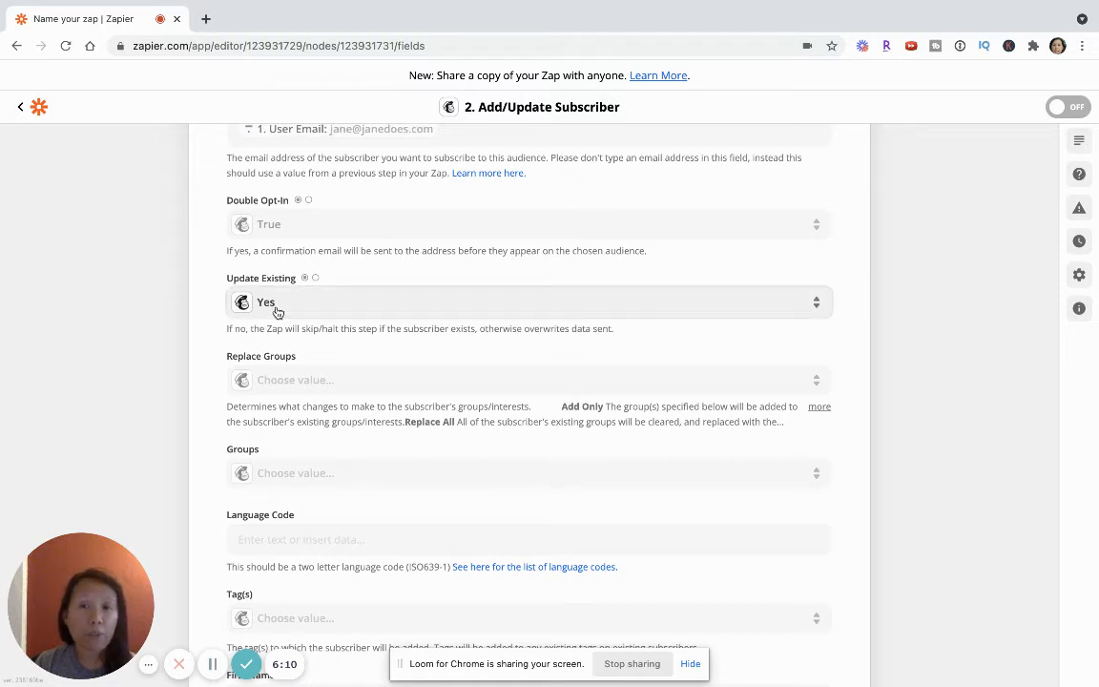
Step: Map First Name to User First Name and Last Name to User Last Name from the Thinkific trigger
scroll(284, 353, "down", 1)
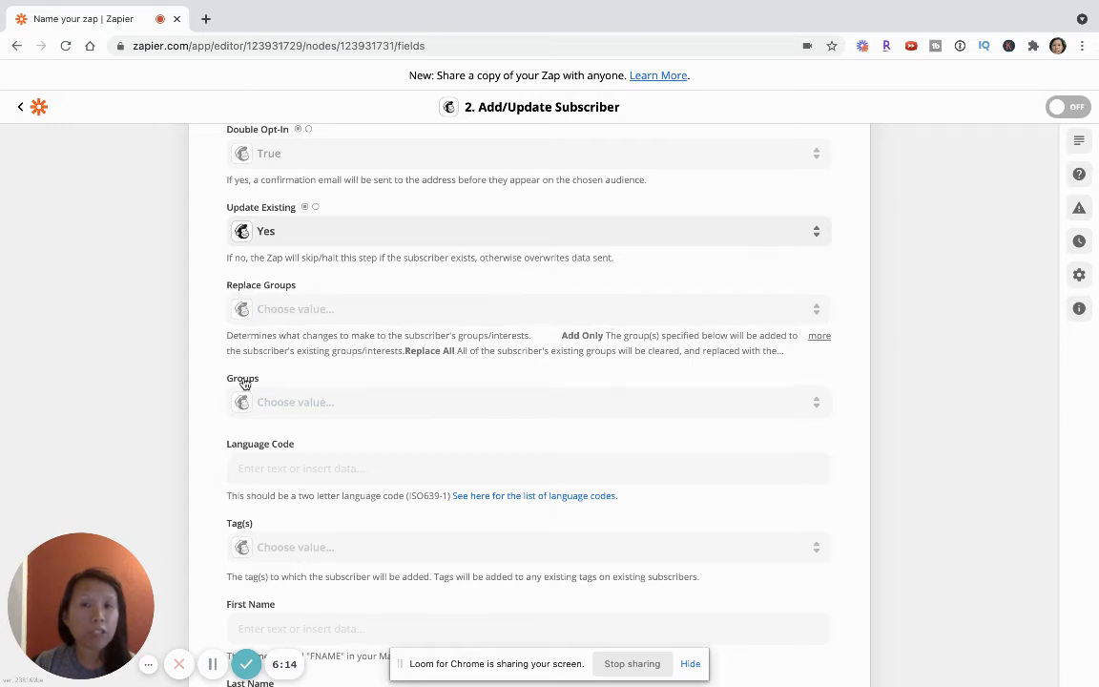
scroll(279, 384, "down", 2)
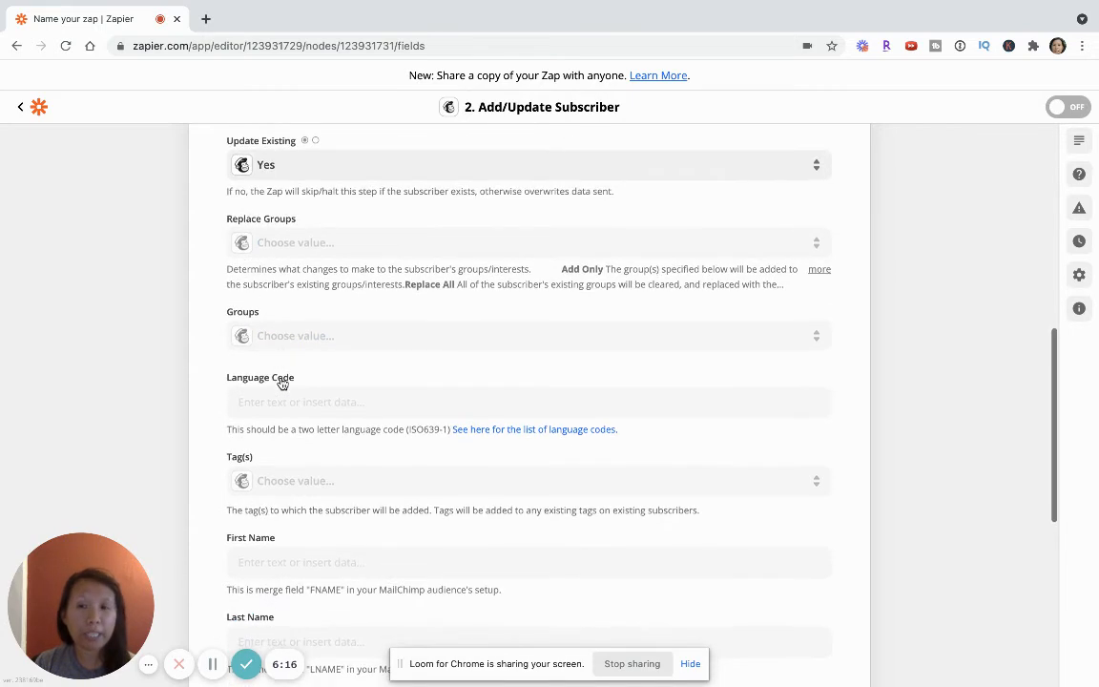
scroll(283, 383, "down", 1)
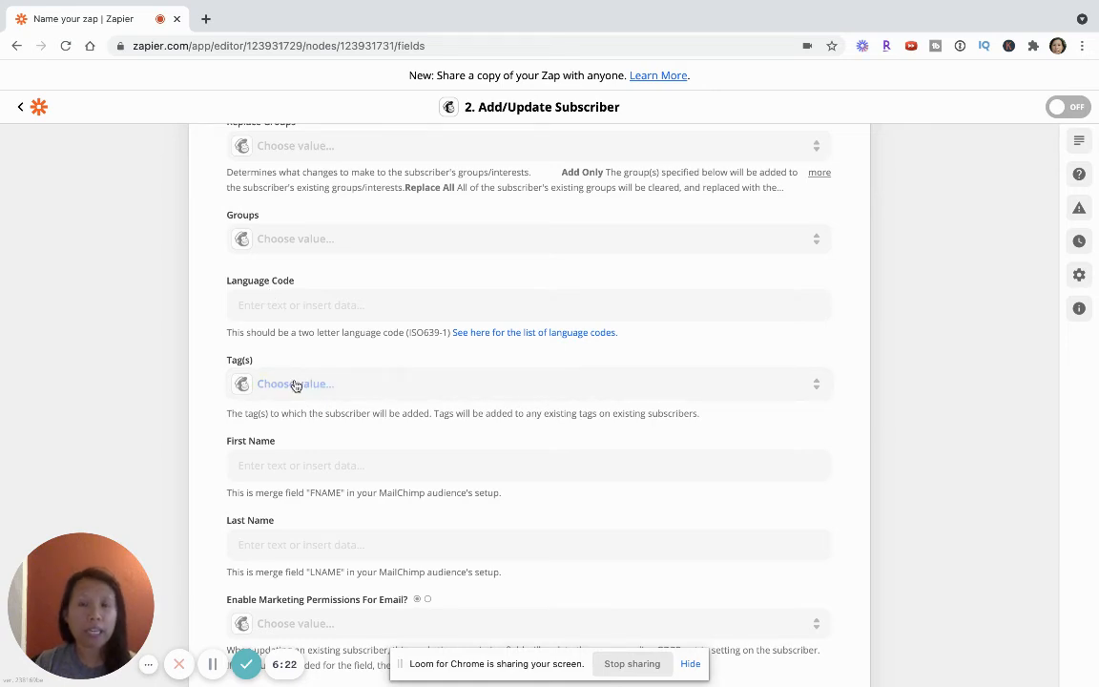
scroll(286, 388, "down", 1)
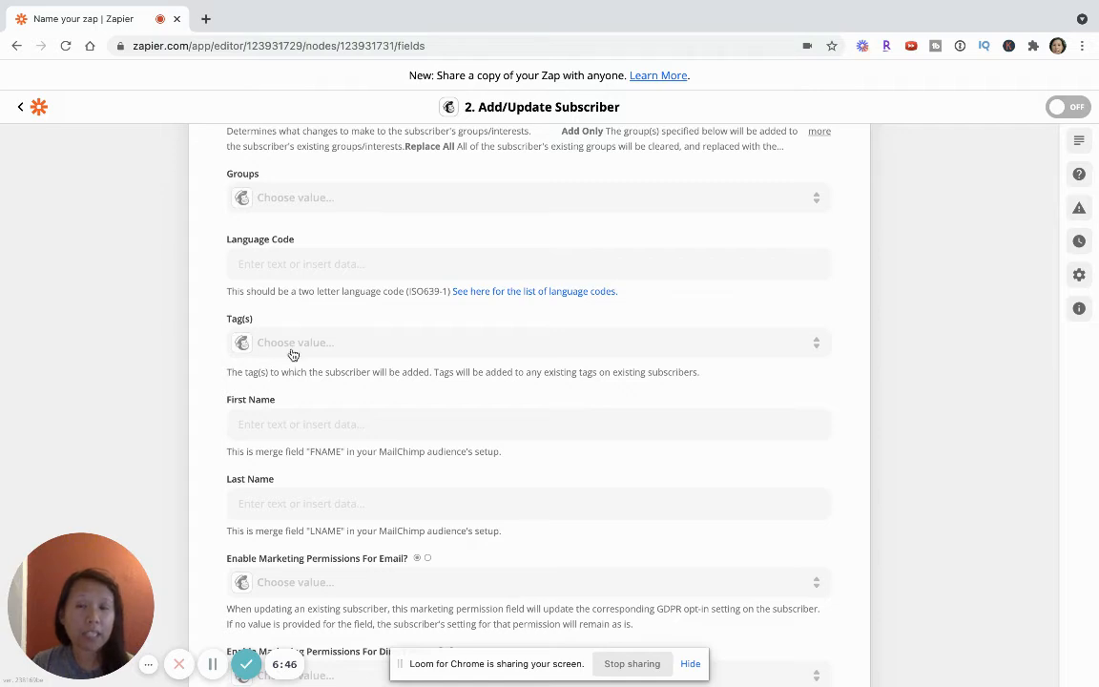
scroll(302, 364, "down", 1)
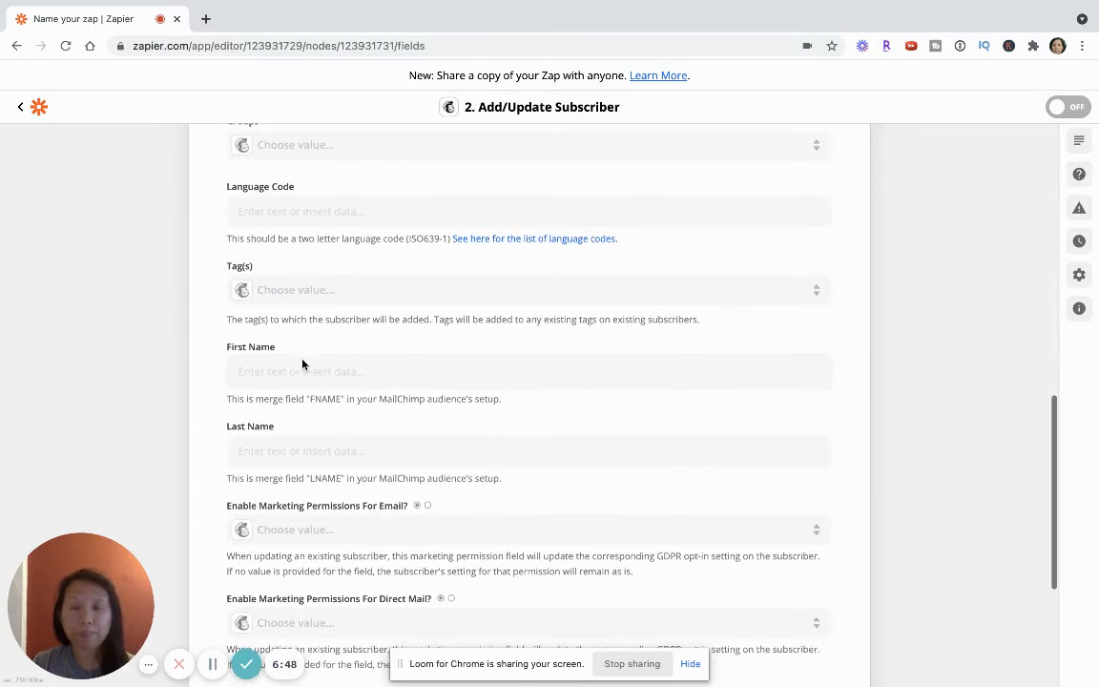
scroll(302, 362, "down", 1)
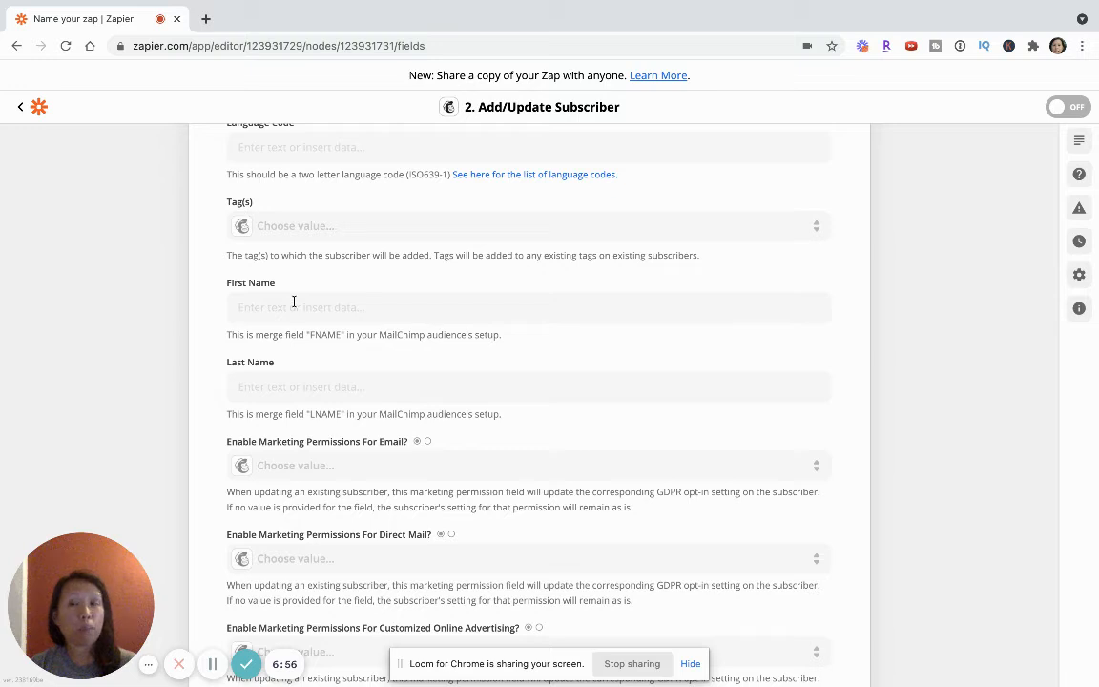
left_click(294, 301)
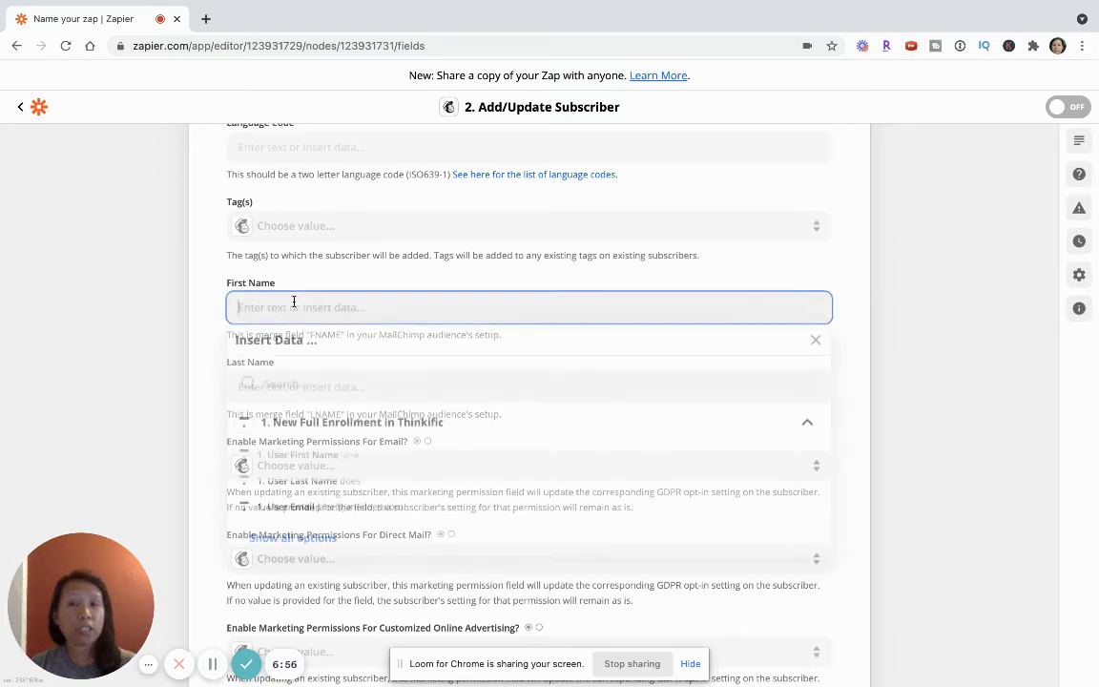
left_click(300, 458)
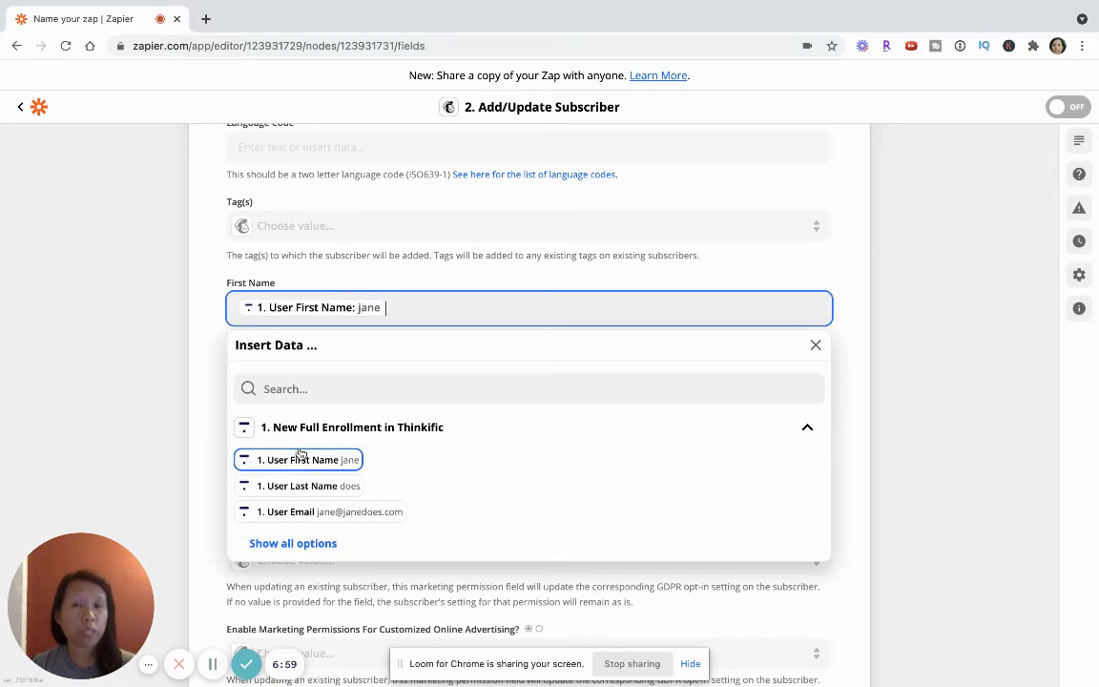
left_click(168, 345)
left_click(304, 387)
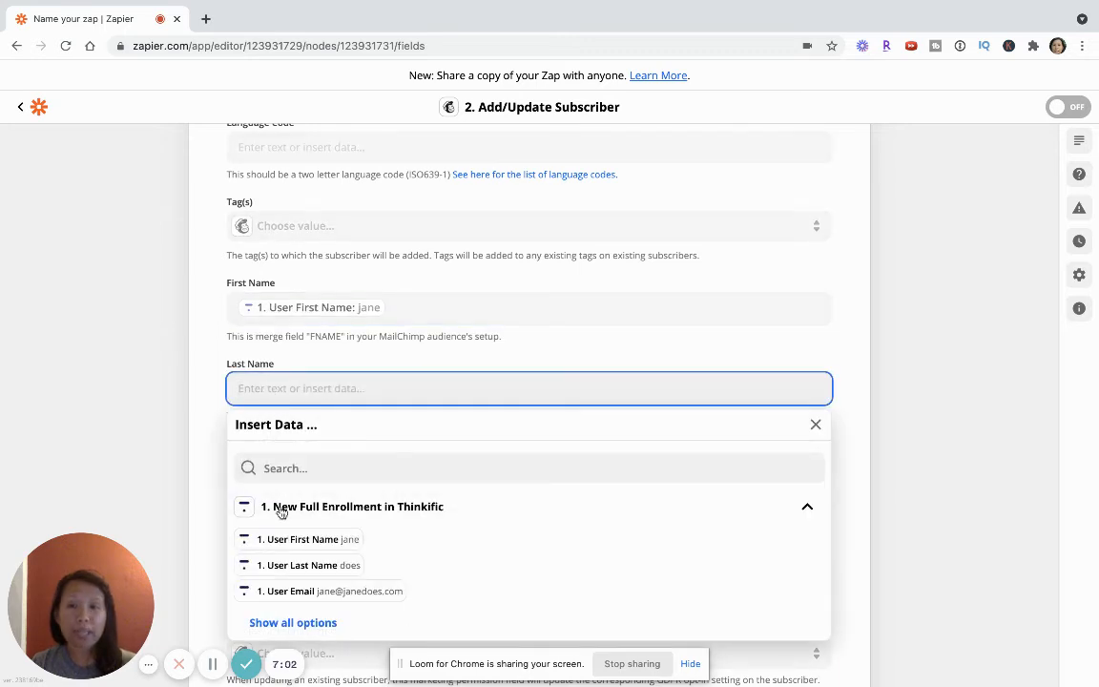
left_click(286, 566)
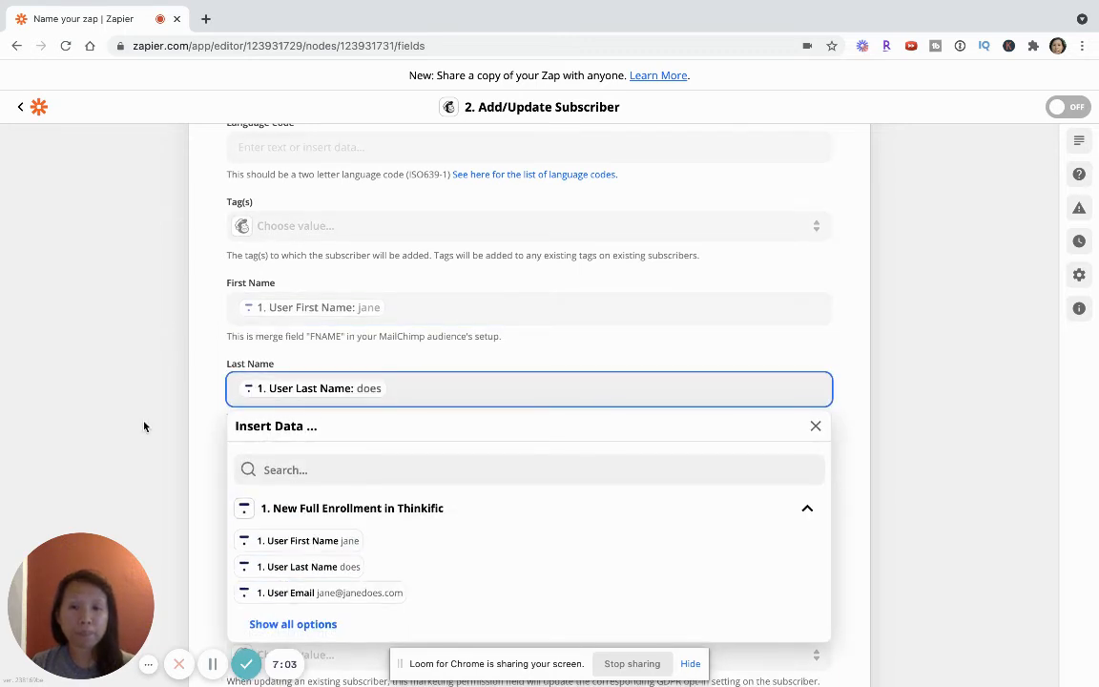
left_click(144, 426)
Step: Set the marketing permissions for email and for direct mail to True
scroll(144, 426, "down", 1)
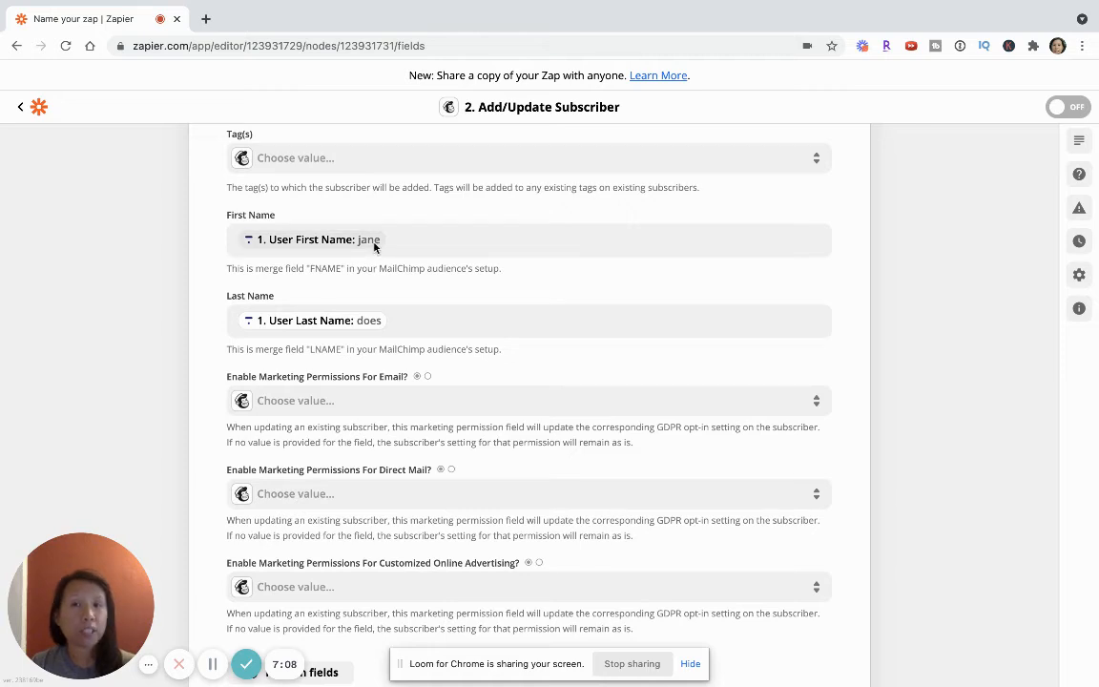
scroll(373, 330, "down", 1)
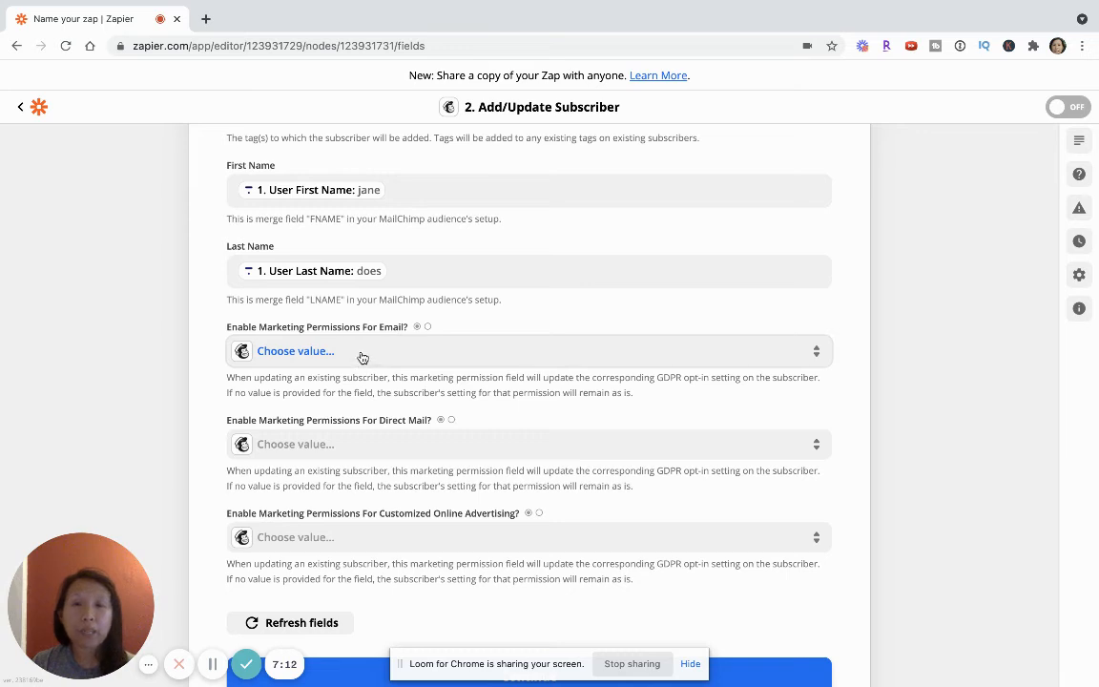
left_click(365, 355)
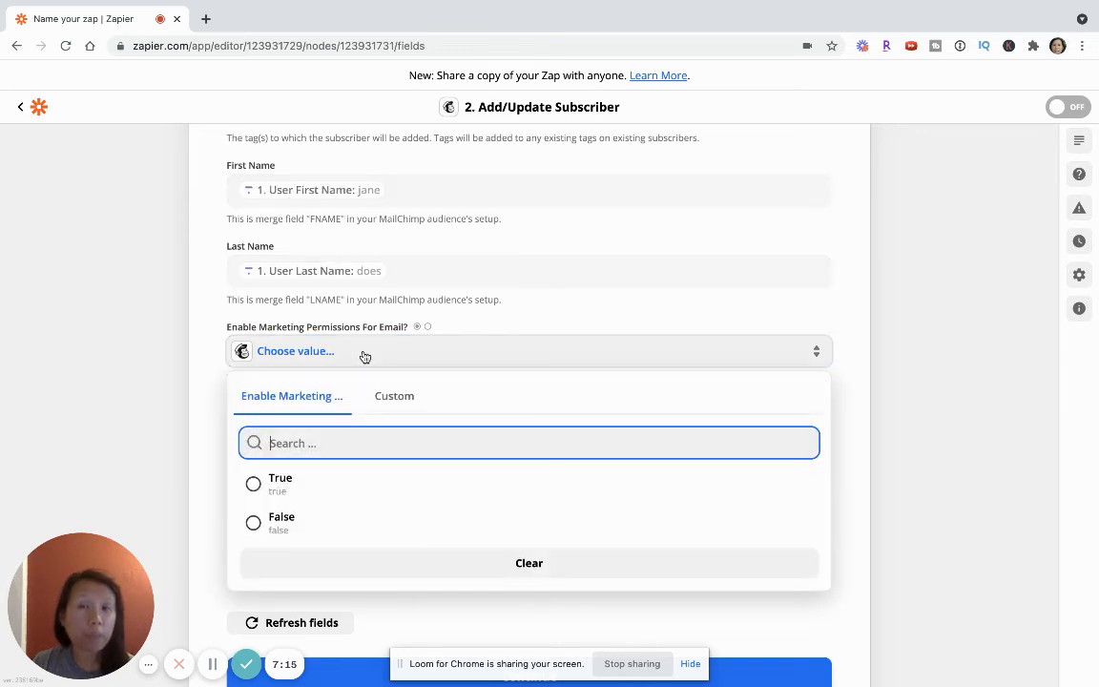
left_click(279, 482)
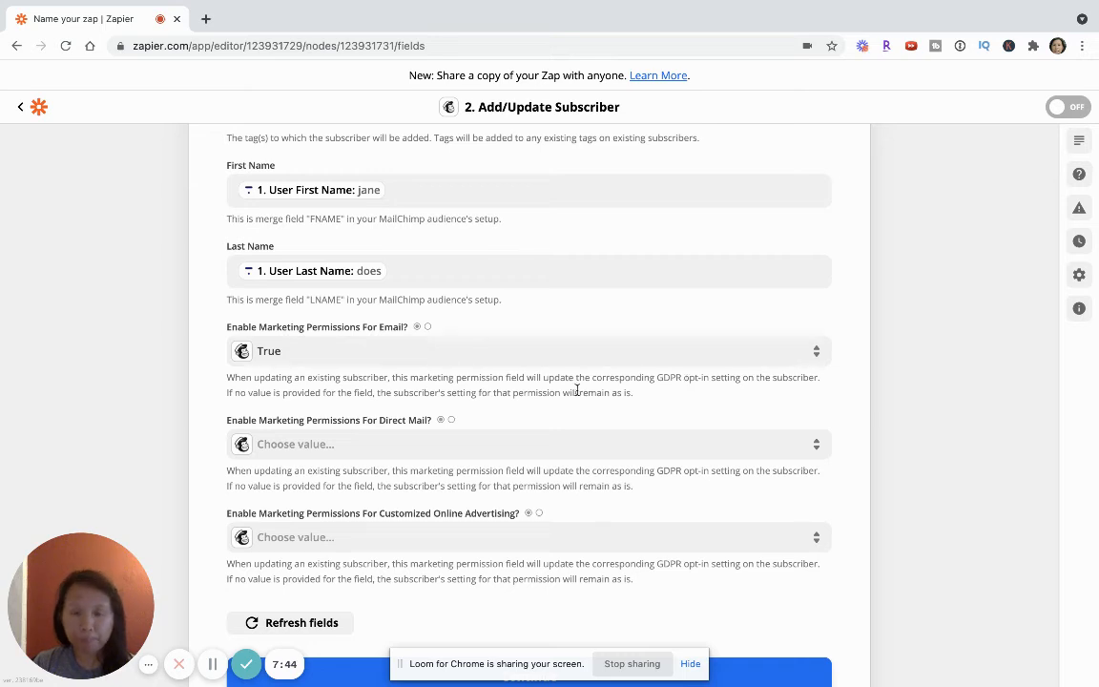
scroll(576, 387, "down", 1)
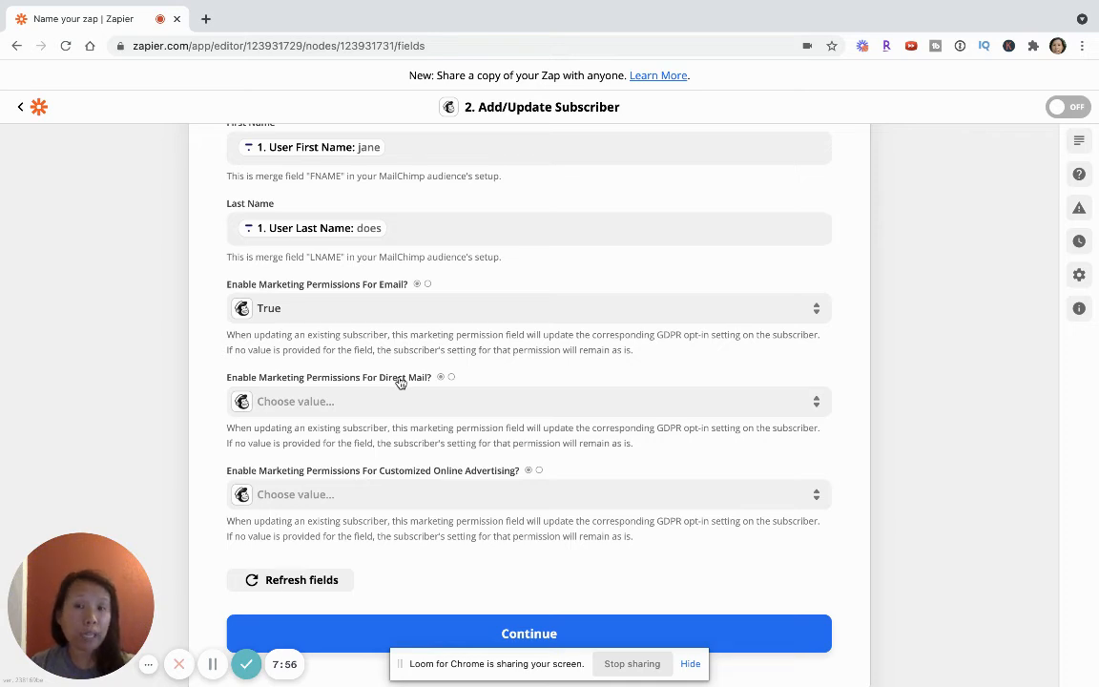
left_click(346, 403)
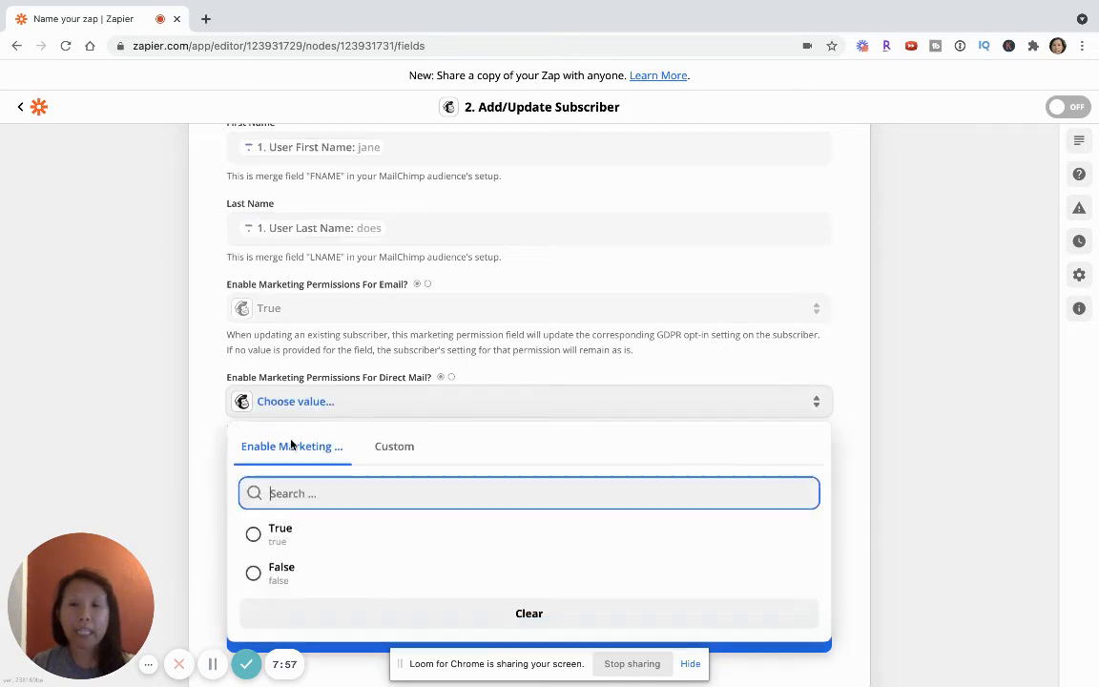
left_click(276, 529)
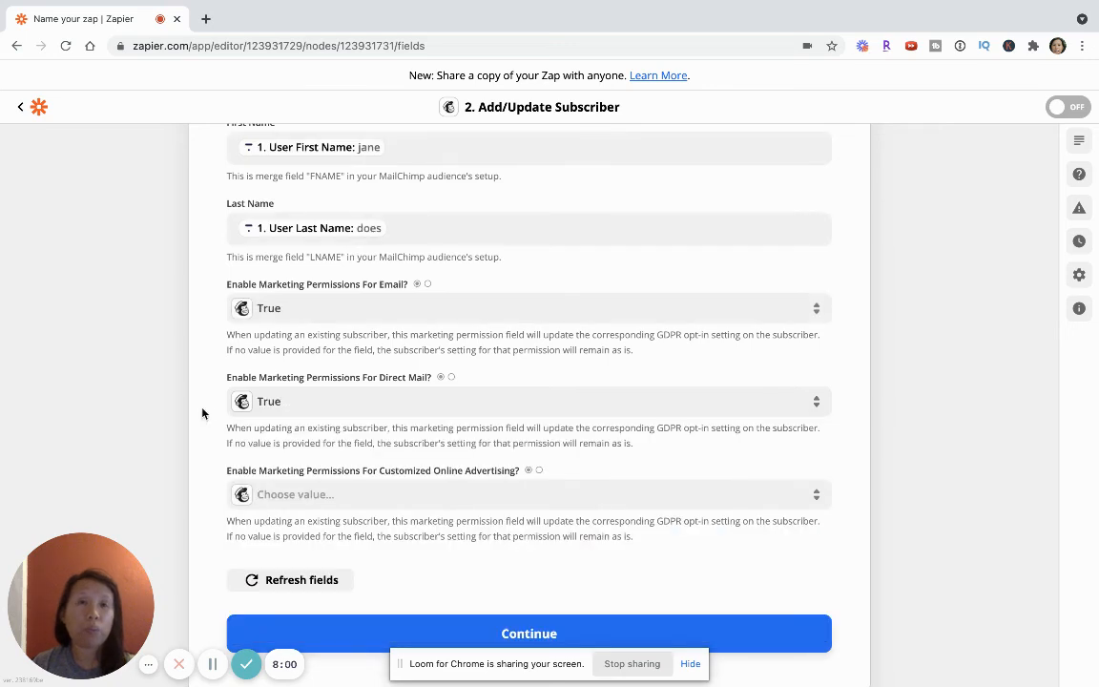
Step: Set the marketing permissions for customized online advertising to True
scroll(202, 413, "down", 2)
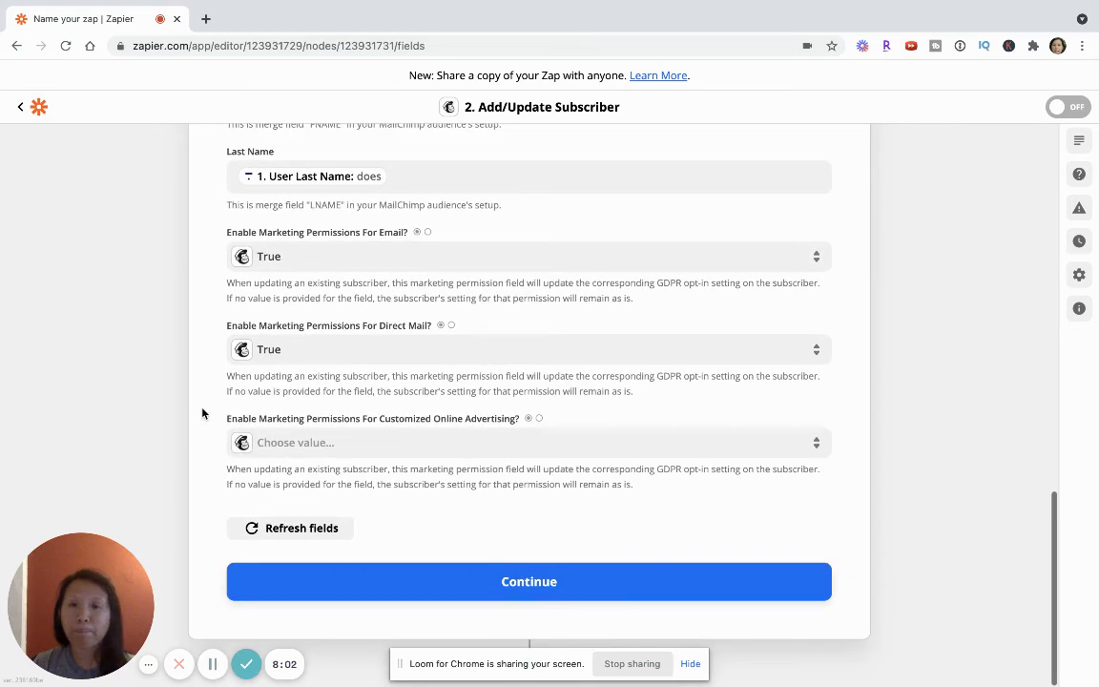
scroll(202, 413, "down", 1)
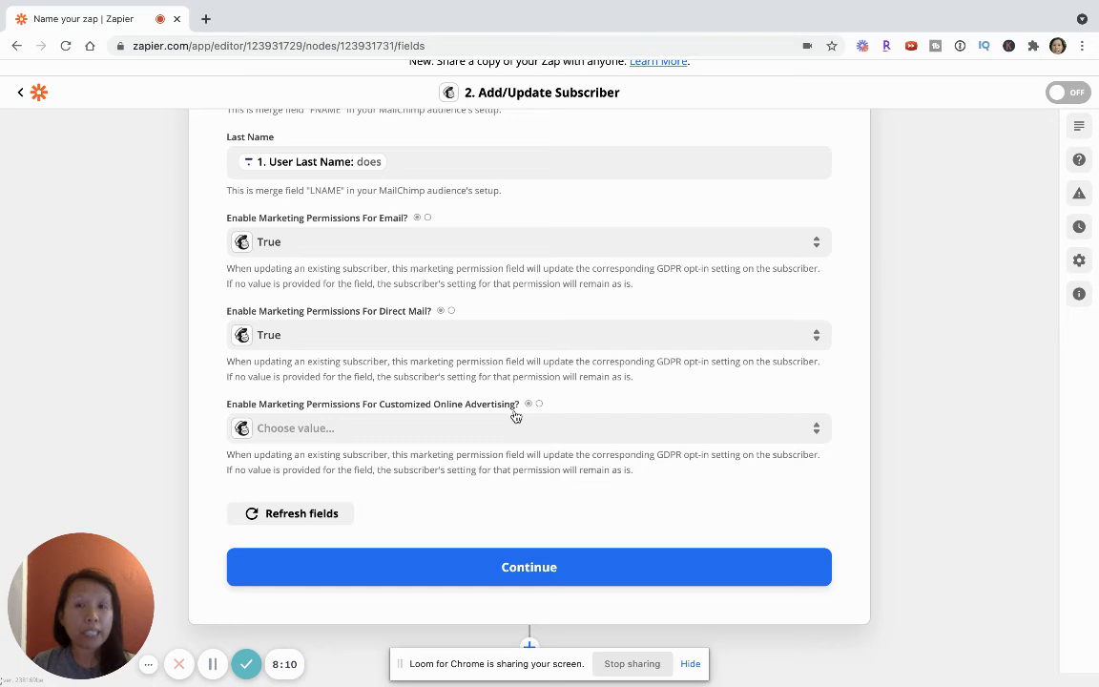
left_click(471, 428)
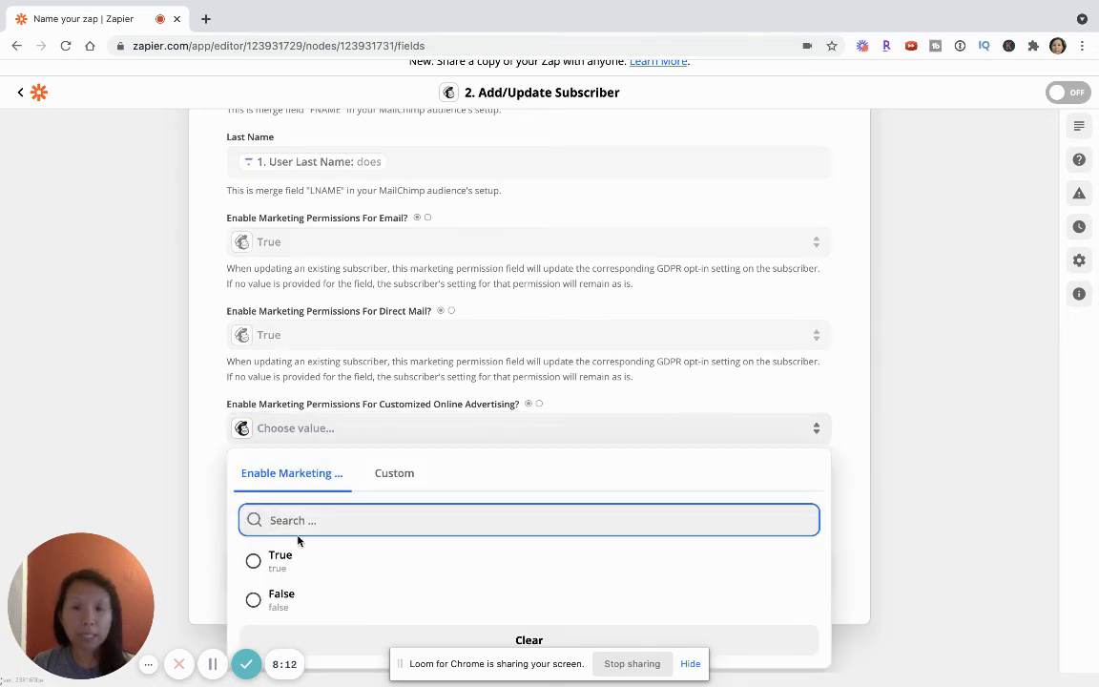
left_click(181, 415)
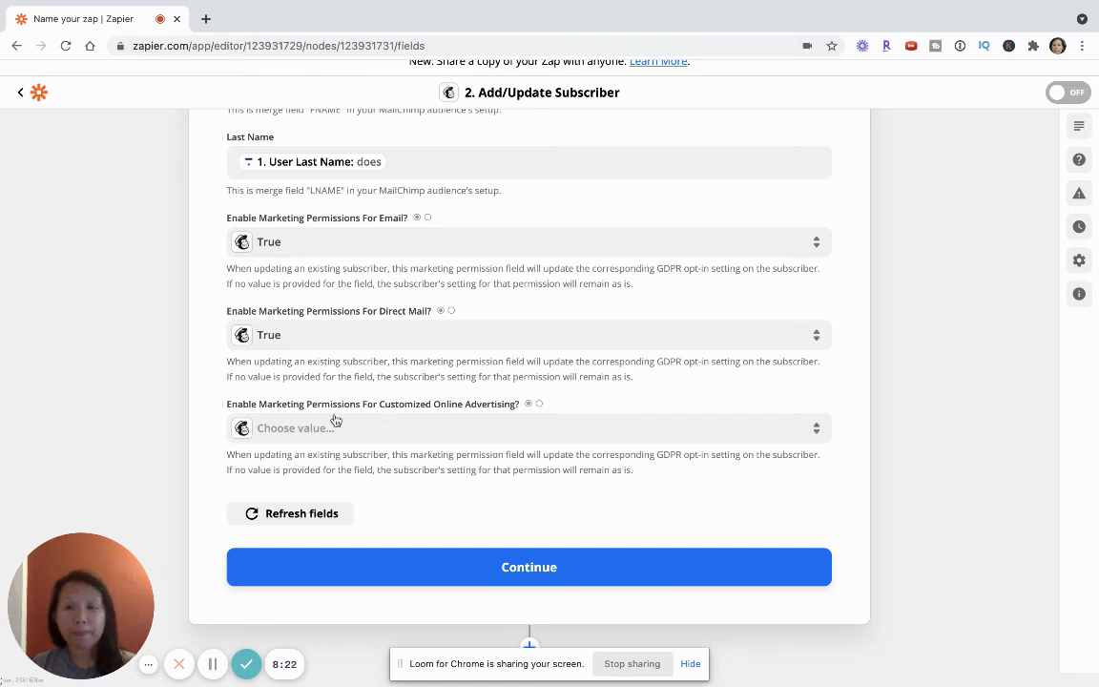
left_click(322, 435)
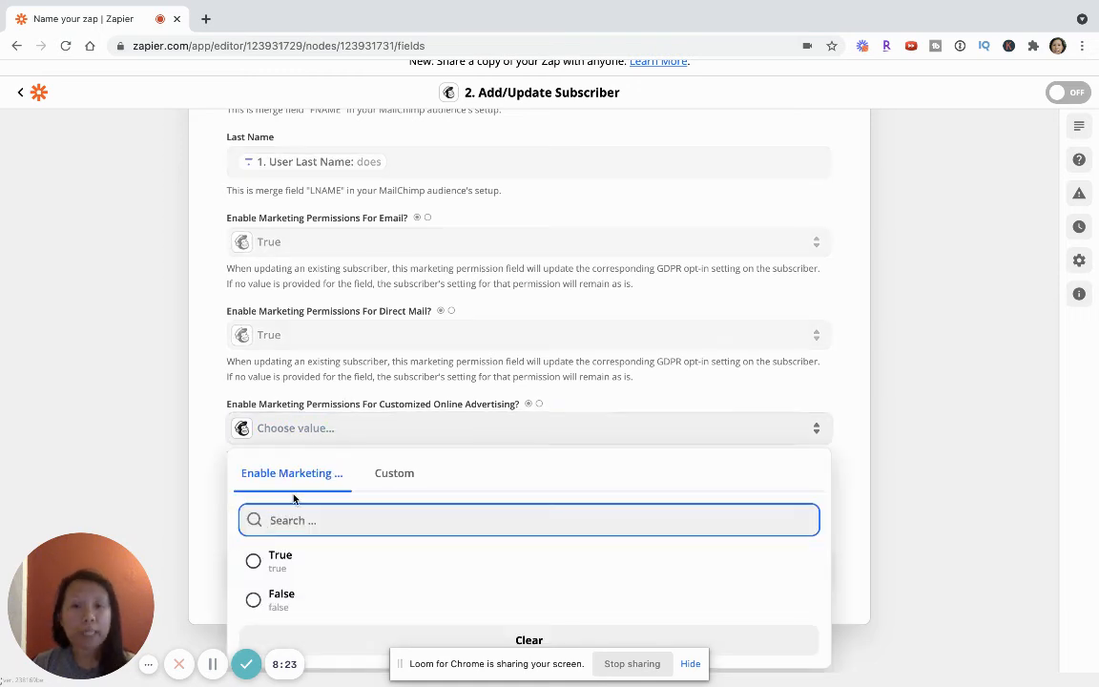
left_click(278, 559)
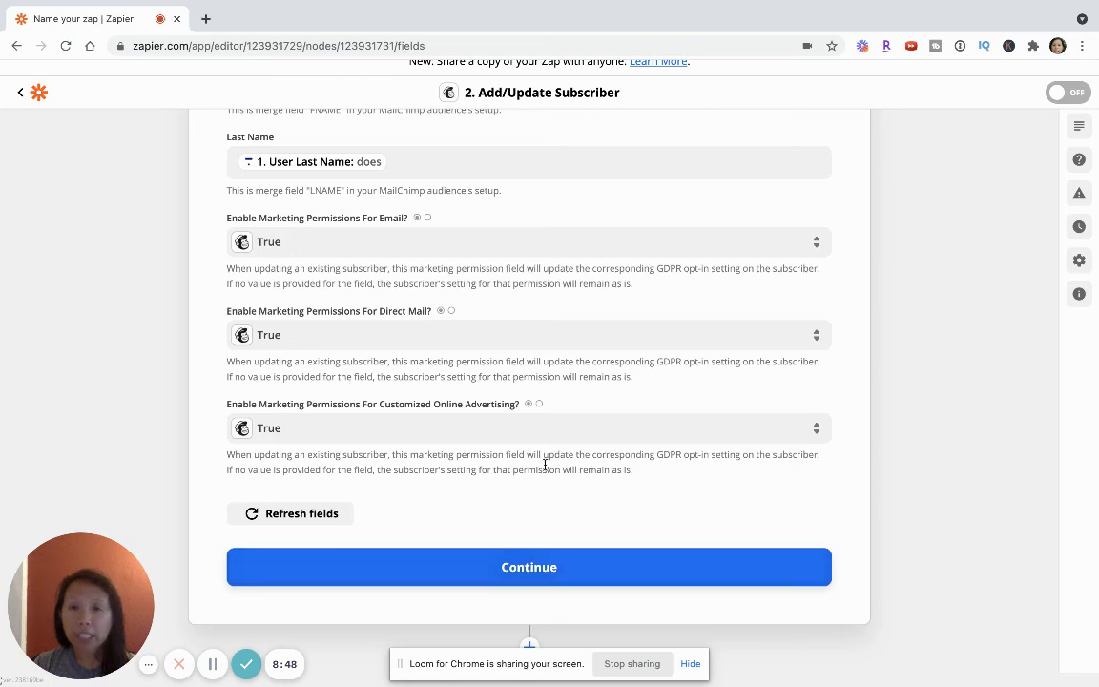
Step: Review the completed Mailchimp action fields and continue to the action test
scroll(545, 461, "up", 6)
scroll(544, 468, "up", 3)
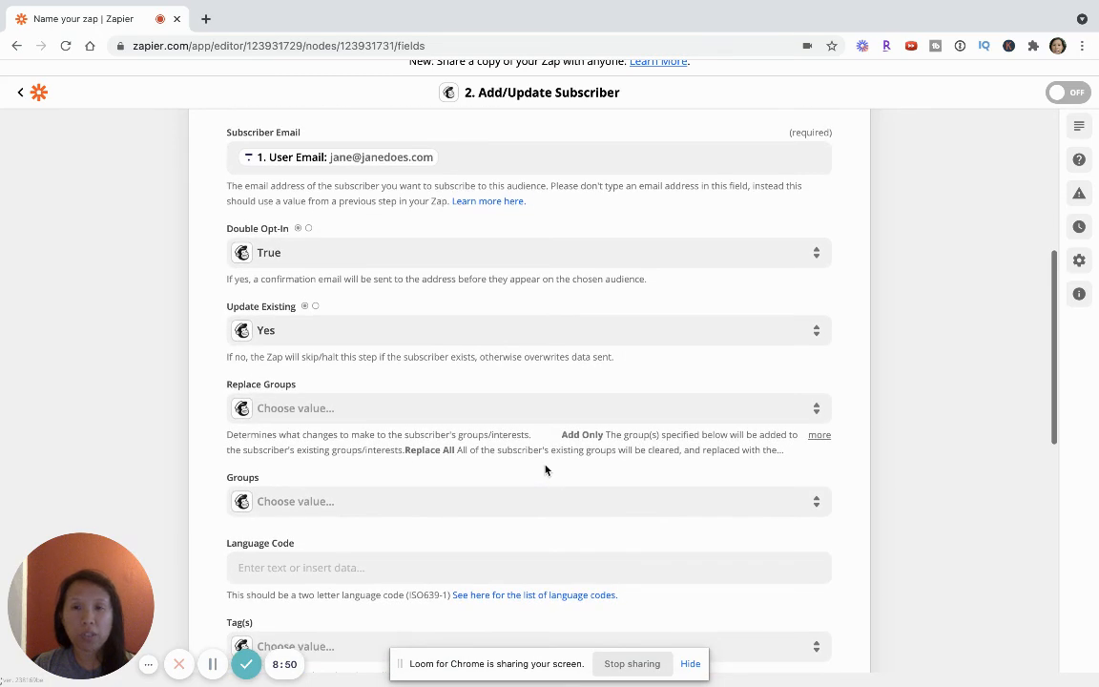
scroll(362, 401, "down", 9)
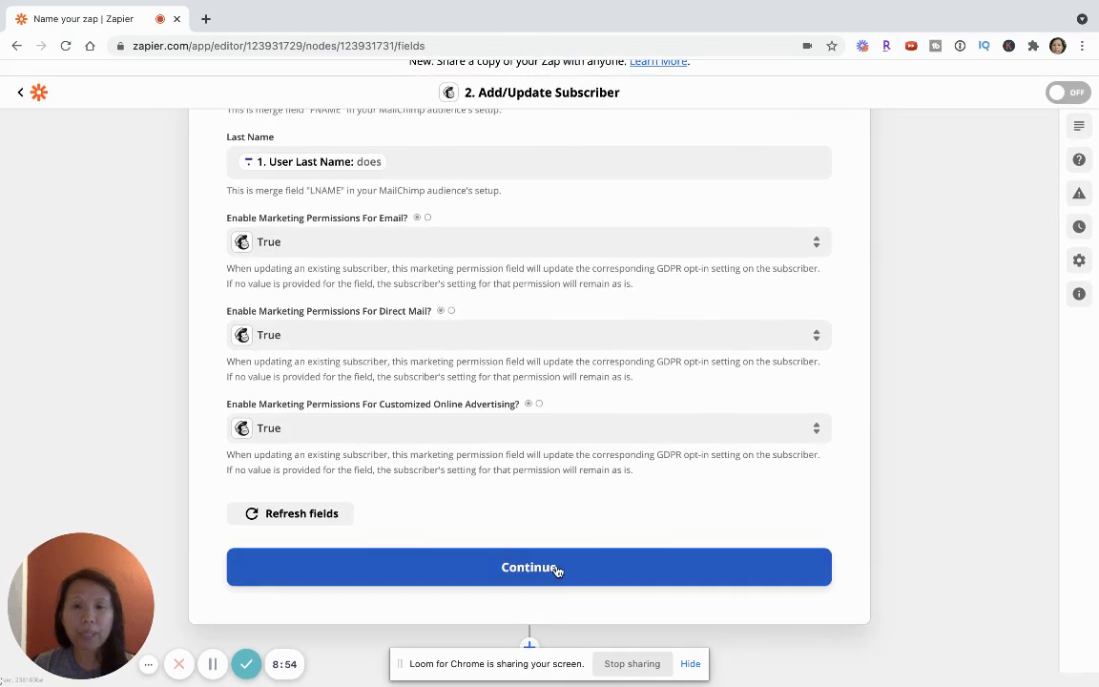
left_click(557, 567)
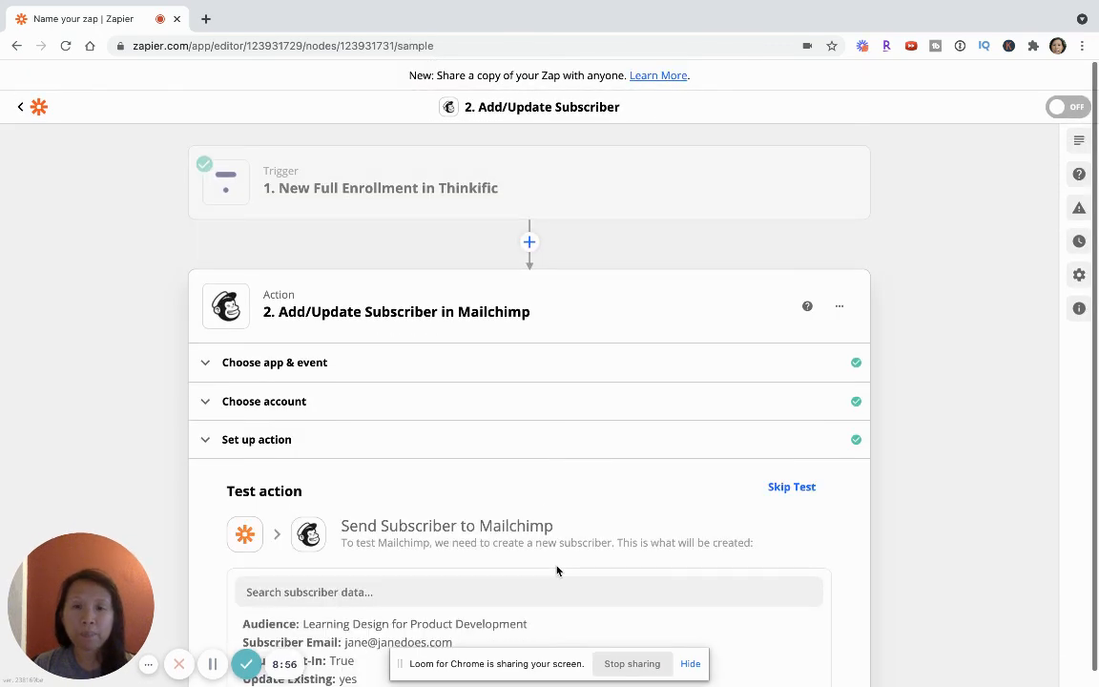
Step: Check the subscriber data for the Mailchimp action, and run the test with the option to review its result
scroll(557, 570, "down", 2)
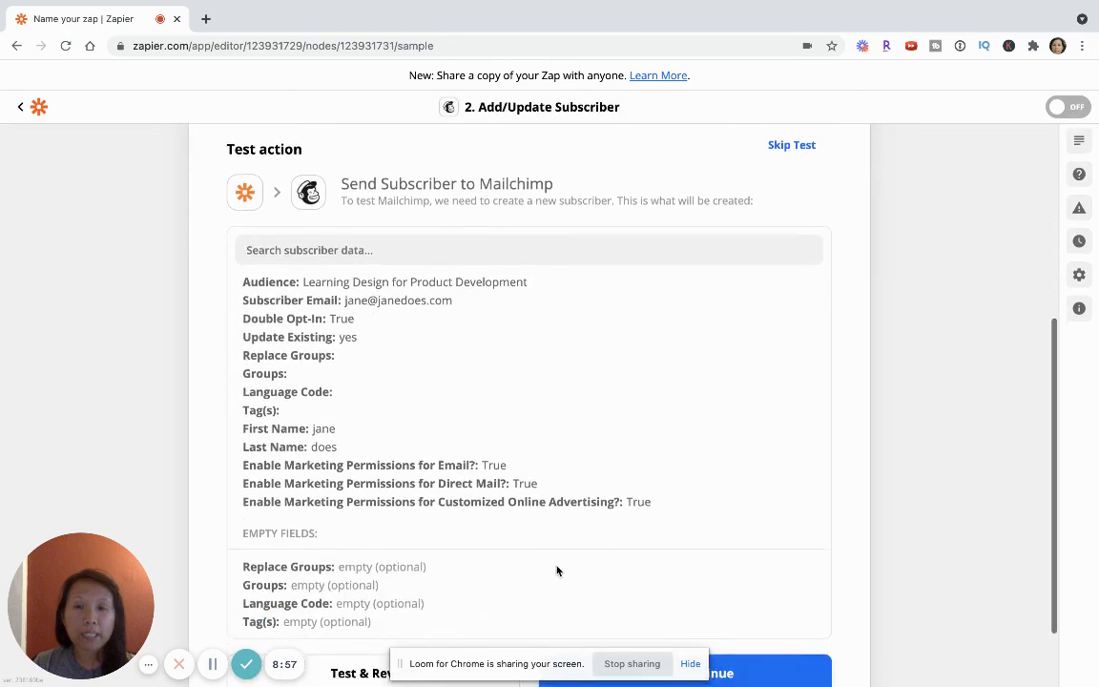
scroll(515, 398, "down", 1)
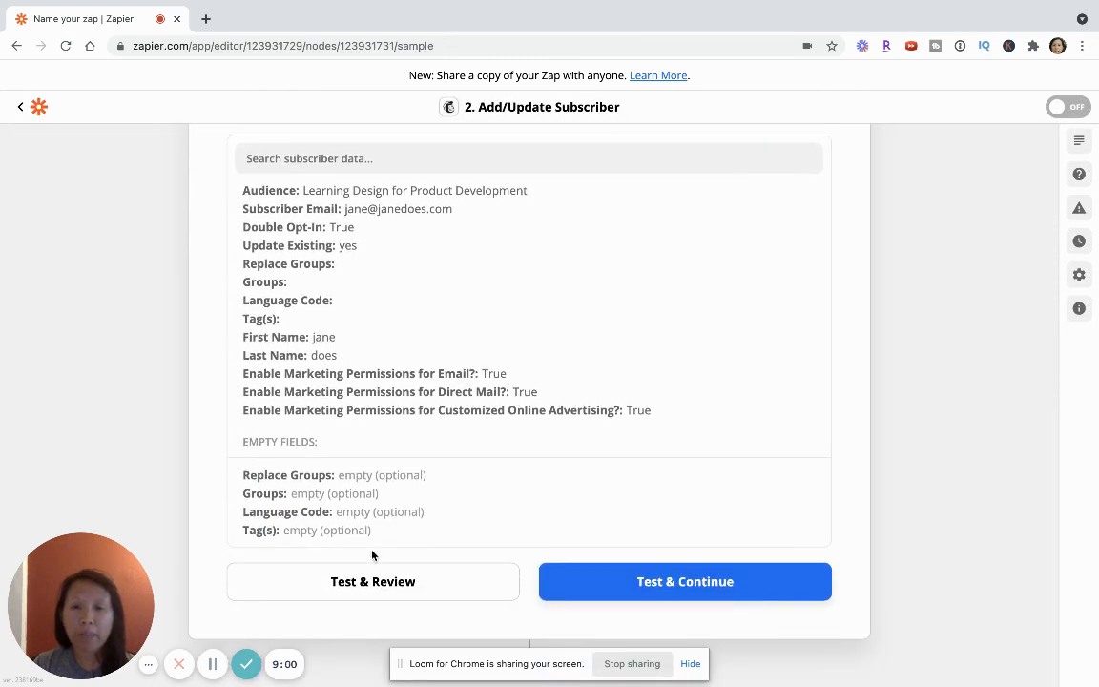
left_click(355, 590)
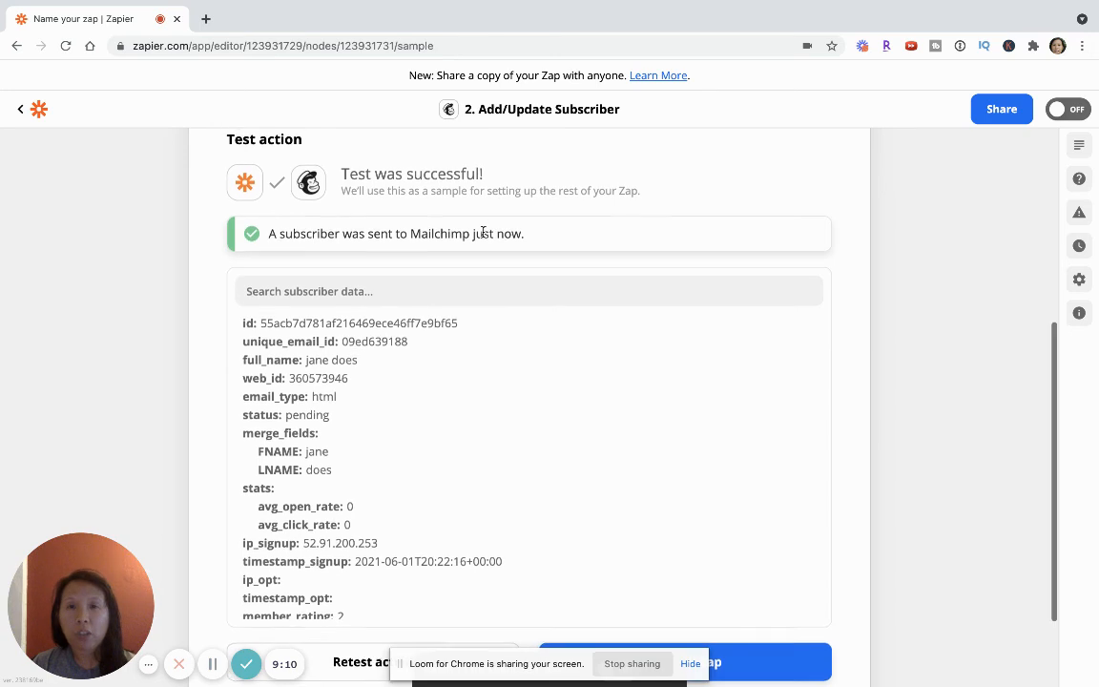
Step: Expand the New Full Enrollment in Thinkific trigger step to review its completed sections
scroll(481, 234, "up", 5)
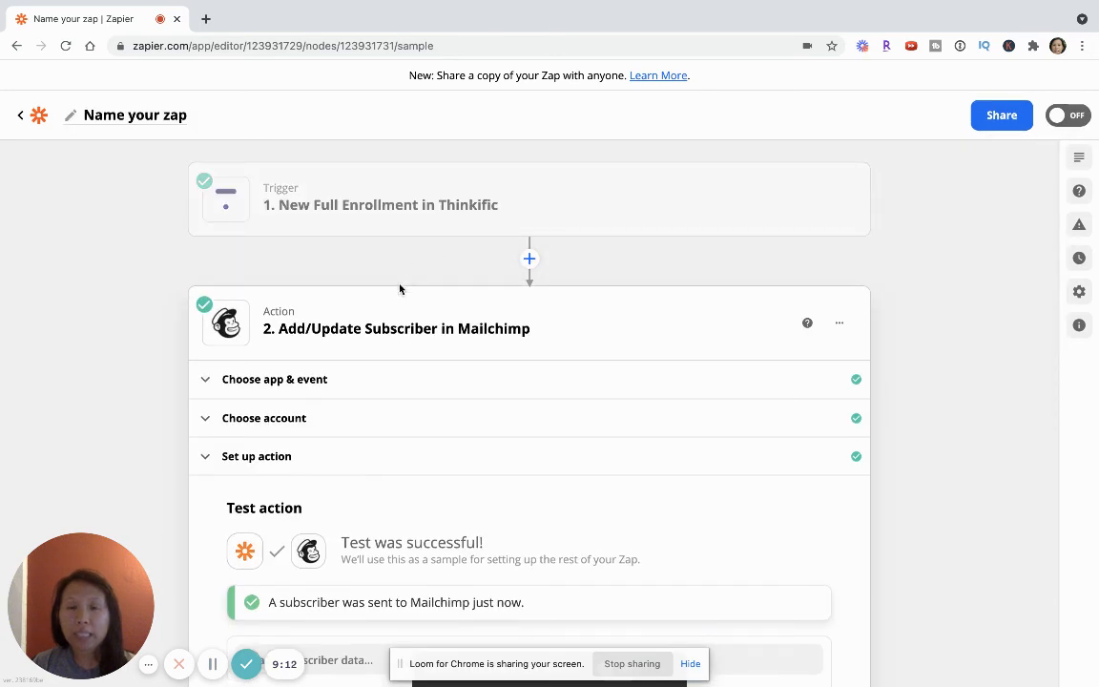
left_click(400, 214)
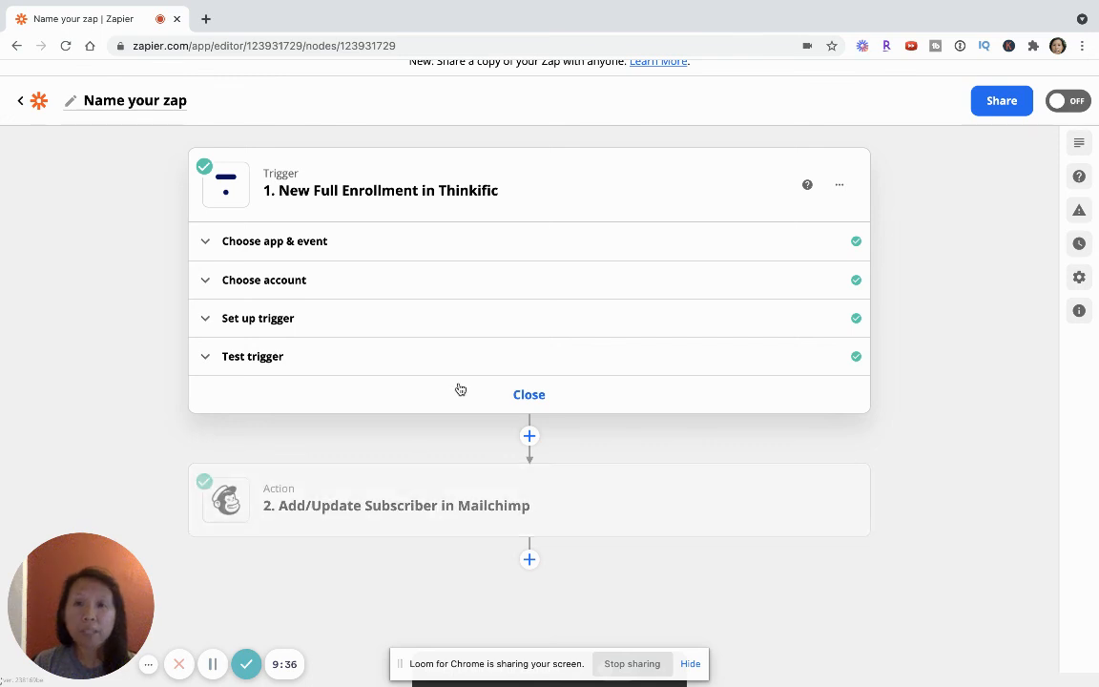
scroll(458, 388, "up", 1)
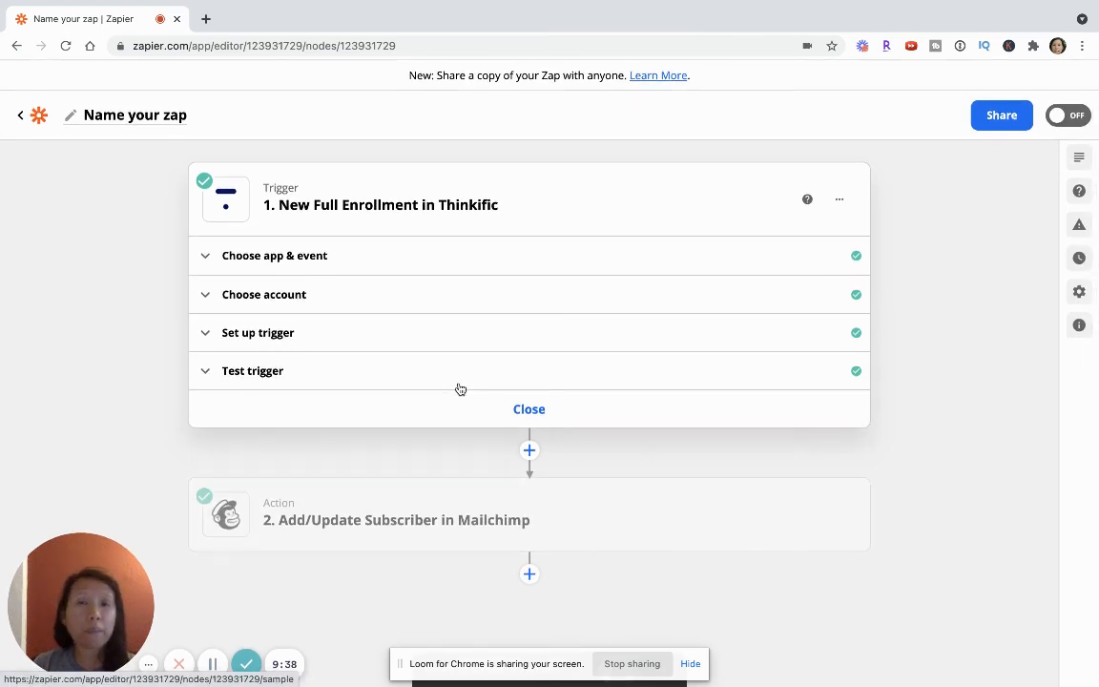